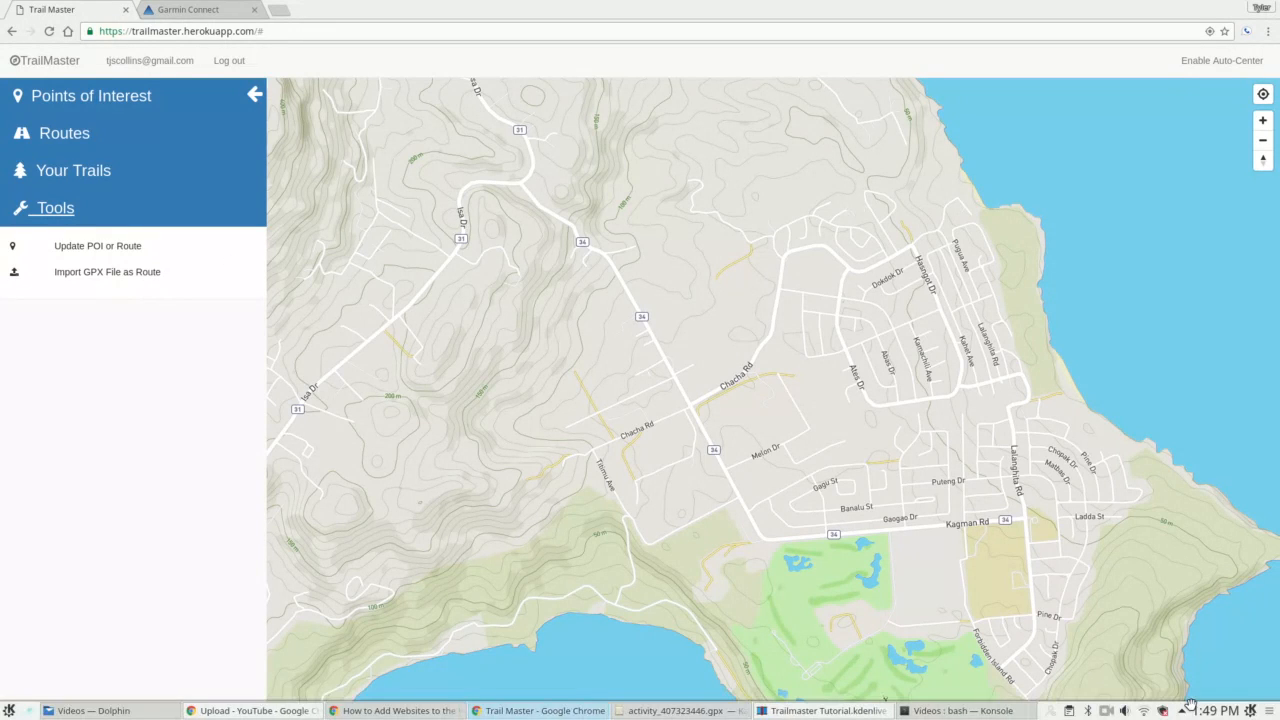
click(1107, 711)
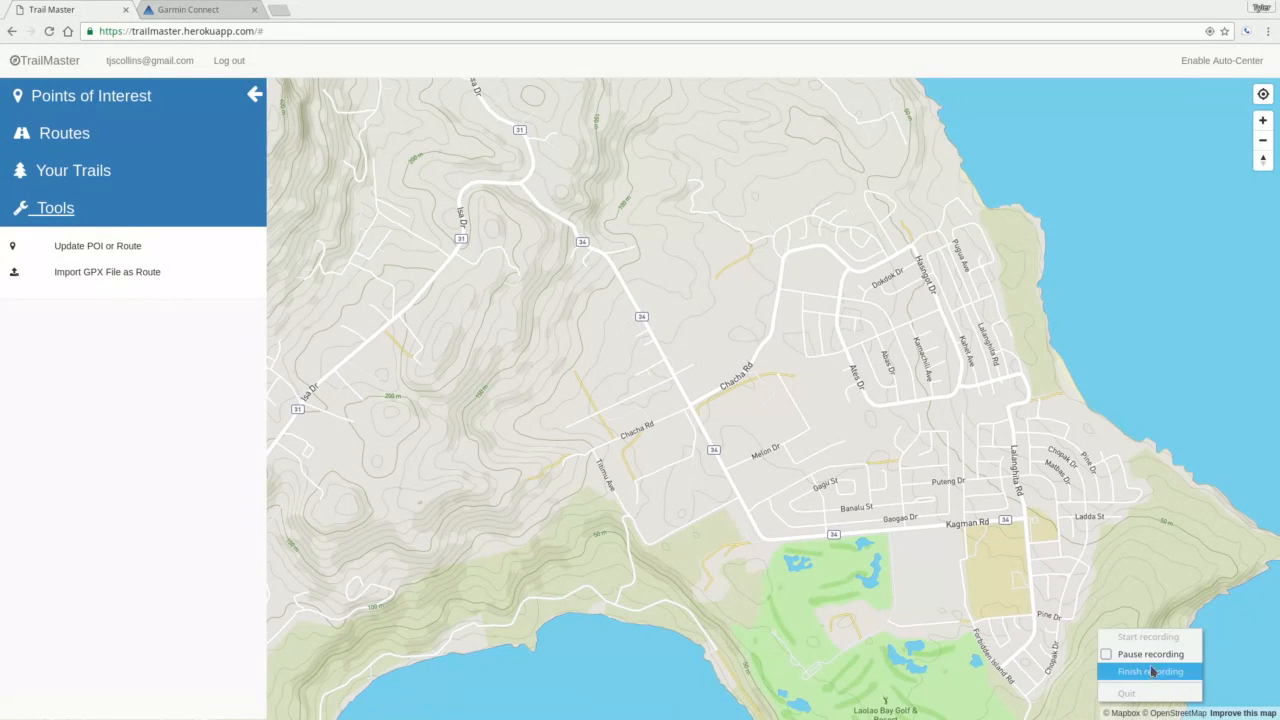
click(1150, 671)
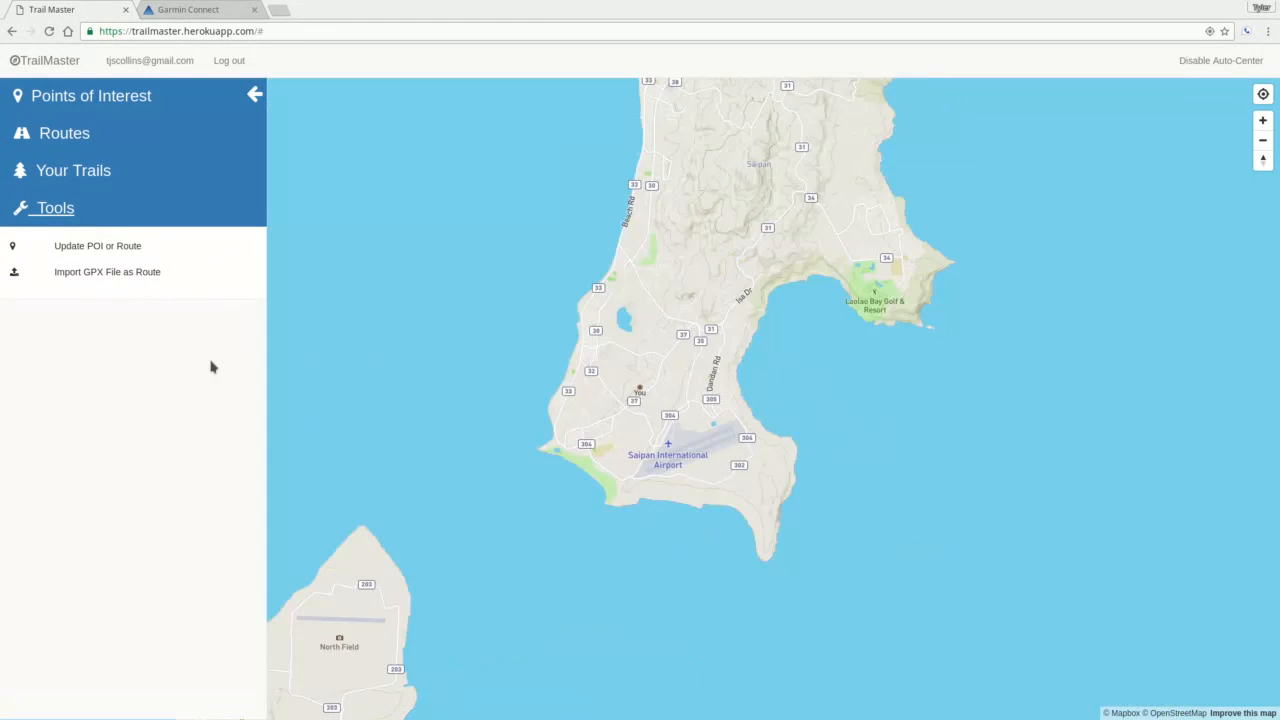
Open the GPX route import form, and export the Full Moon SH3 Run activity from Garmin Connect to GPX.
click(118, 276)
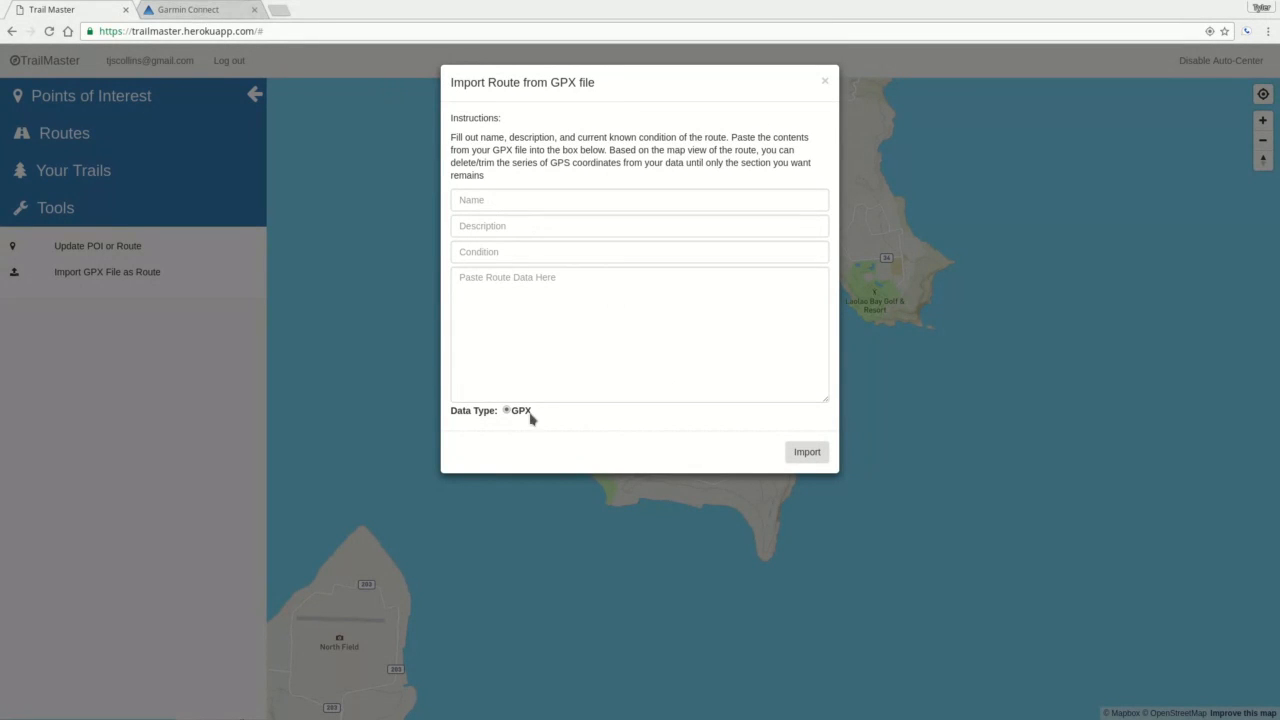
click(175, 11)
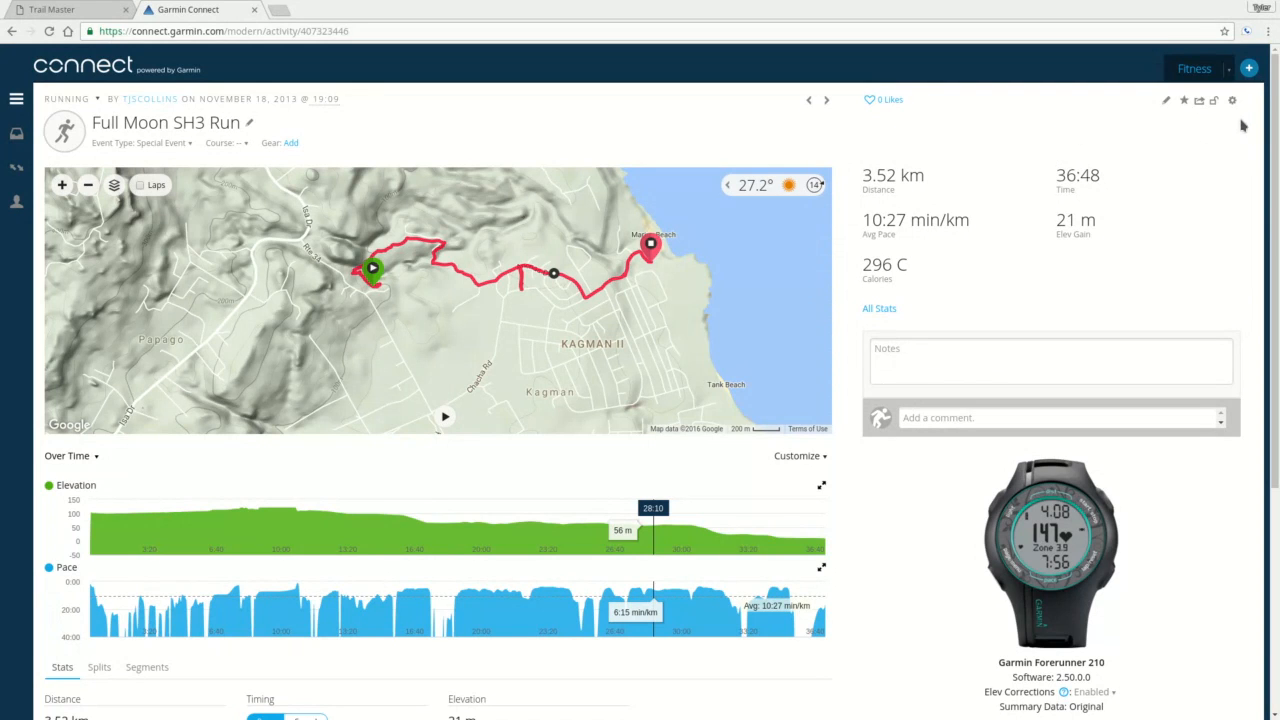
click(1234, 101)
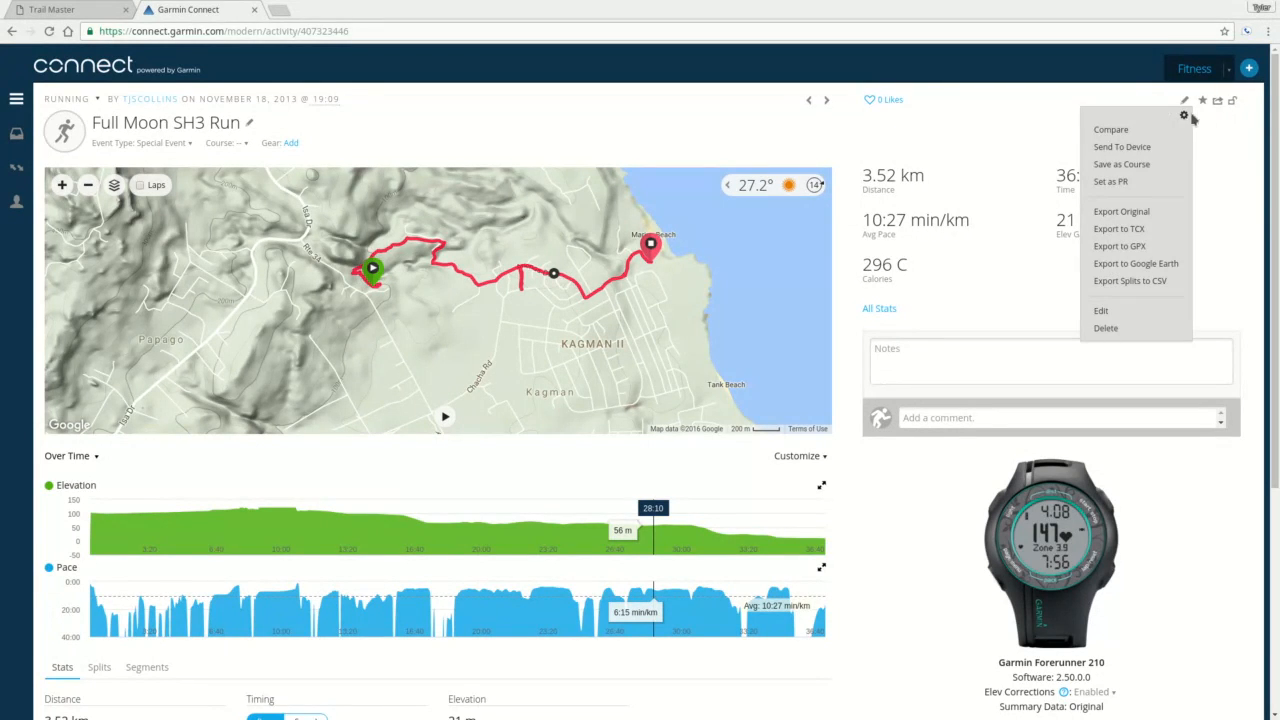
click(1149, 252)
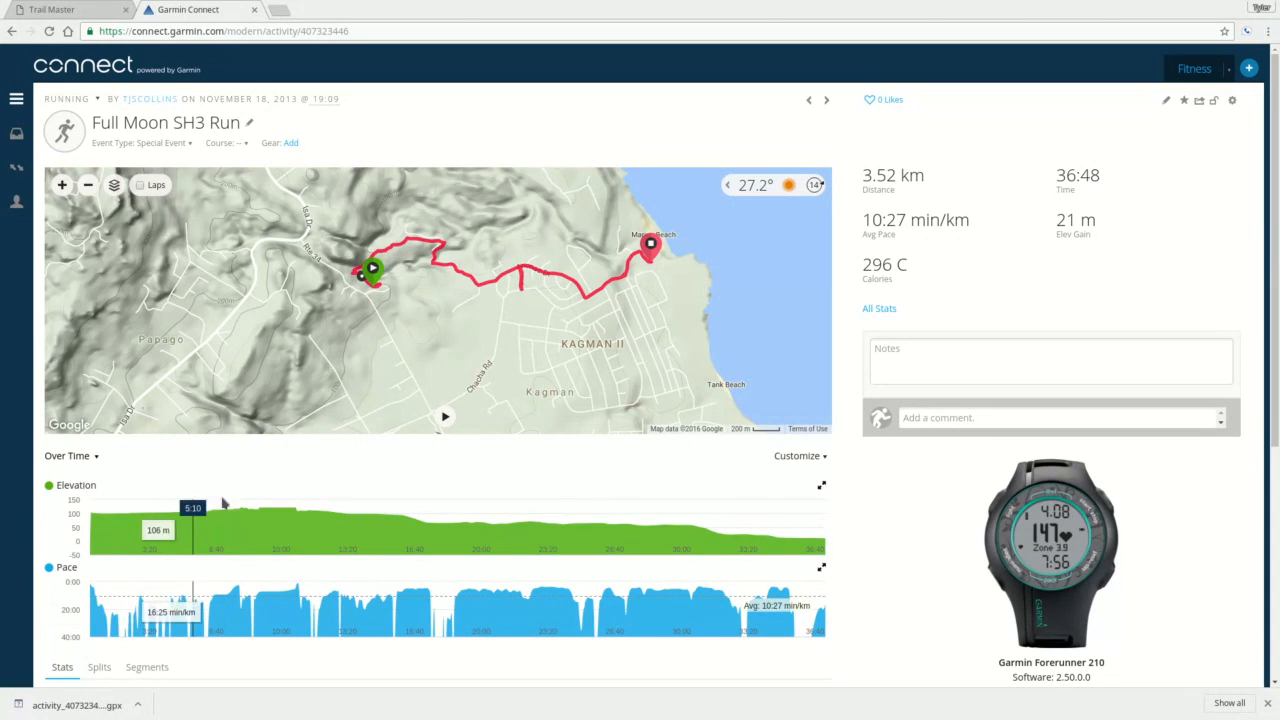
Open the downloaded GPX file in Kate as the only open document and copy its entire contents.
click(64, 705)
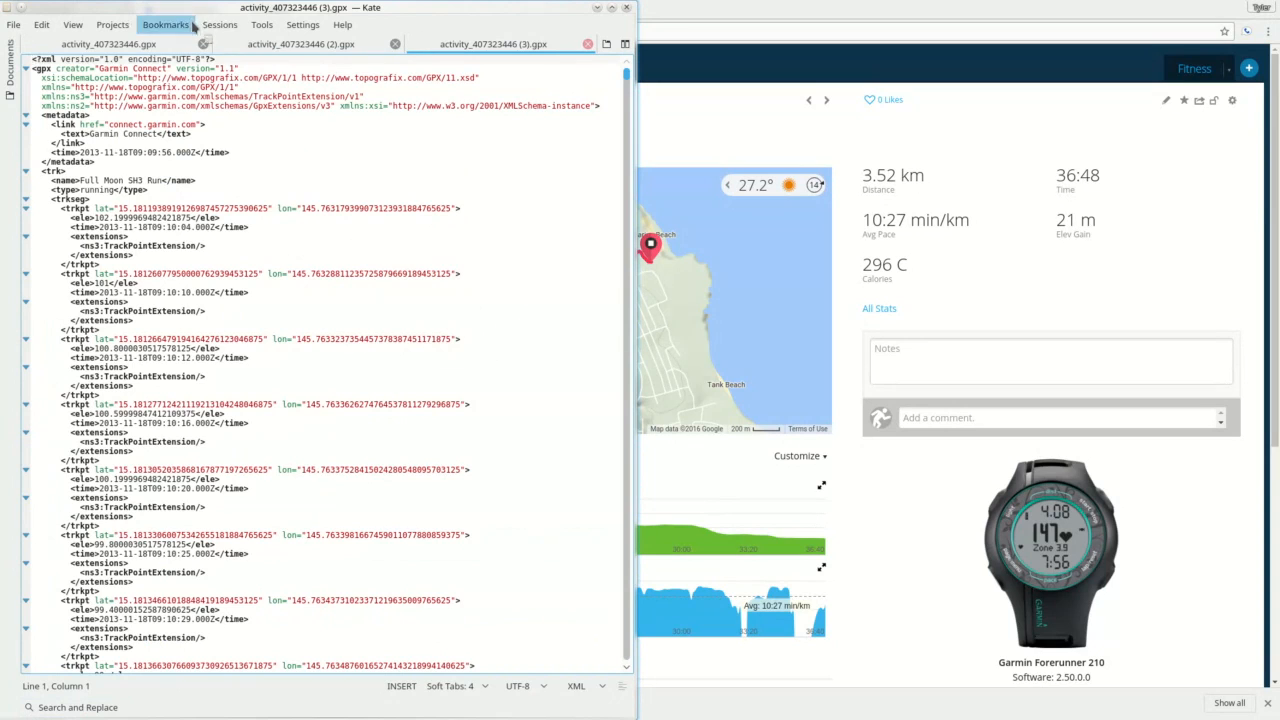
click(203, 44)
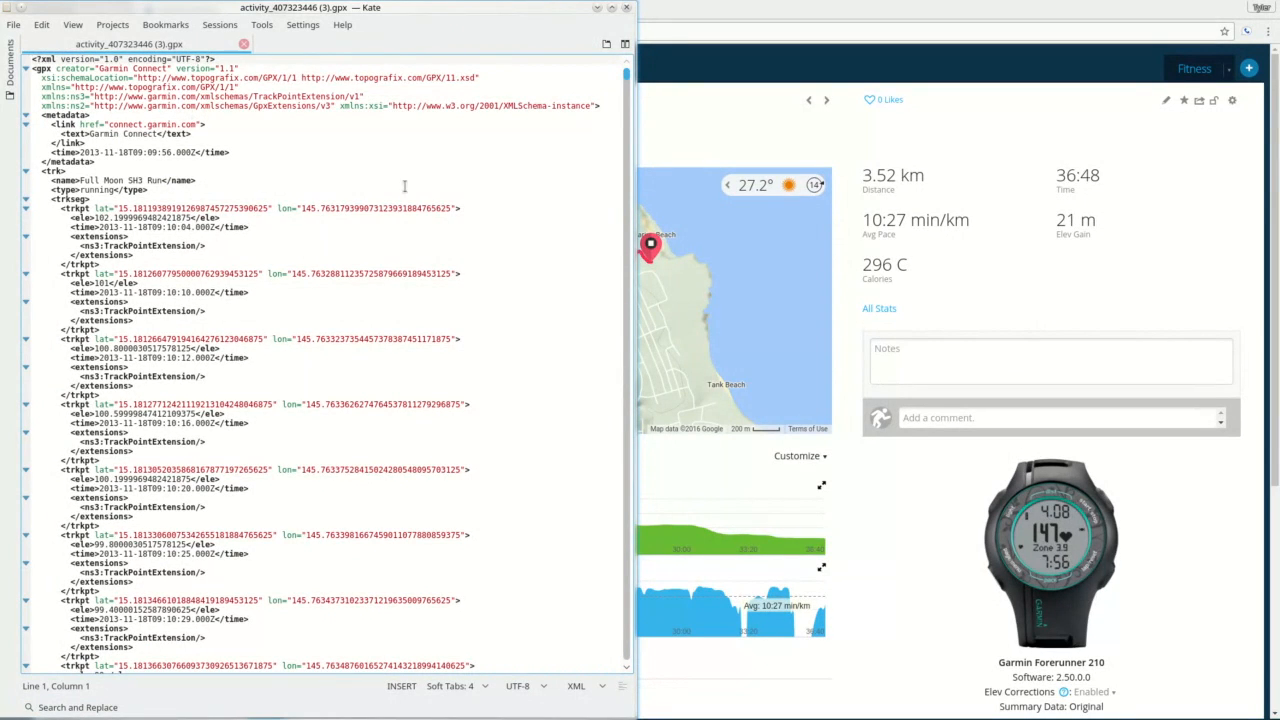
click(402, 199)
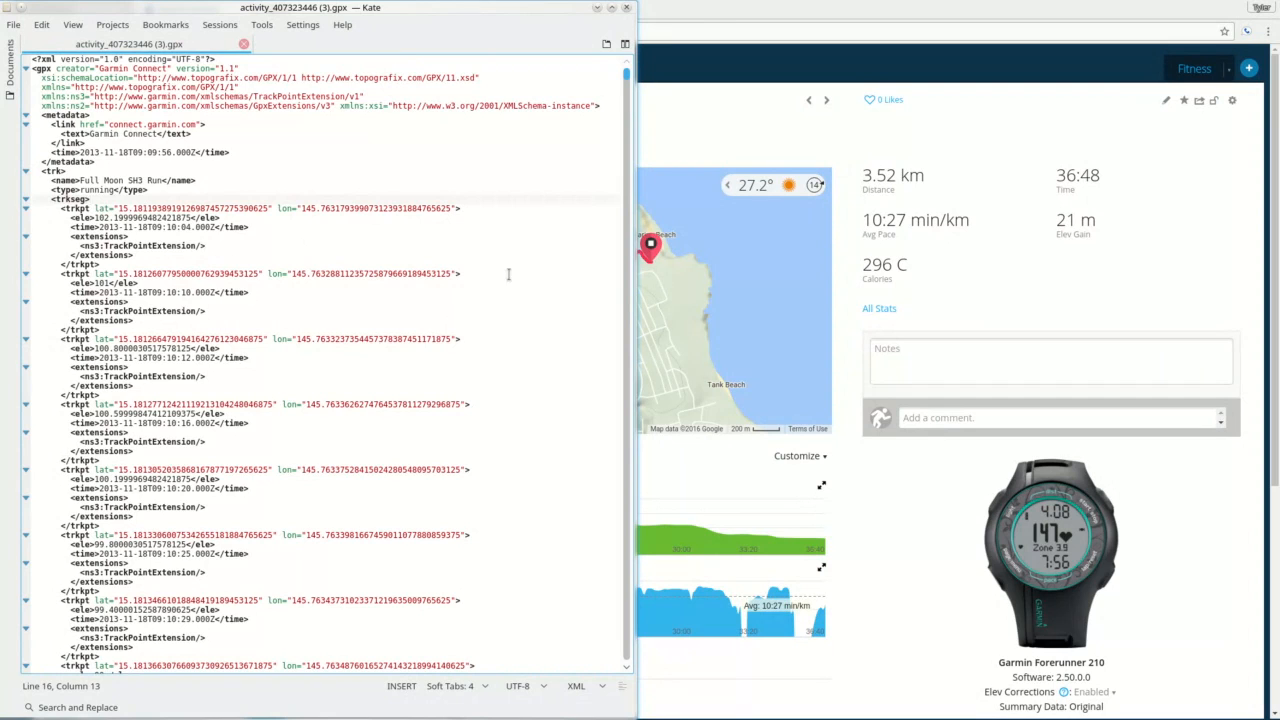
key(ctrl+a)
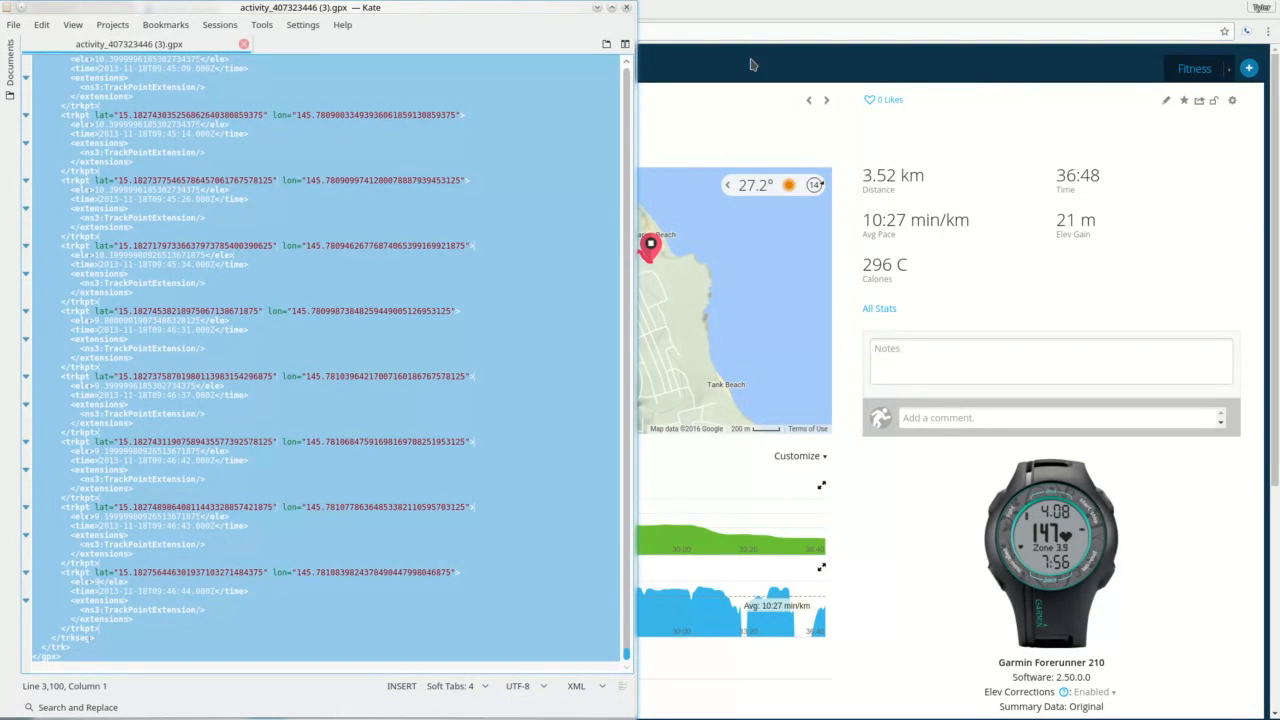
Switch to TrailMaster and paste the copied GPX contents as the route data of the import form.
click(742, 104)
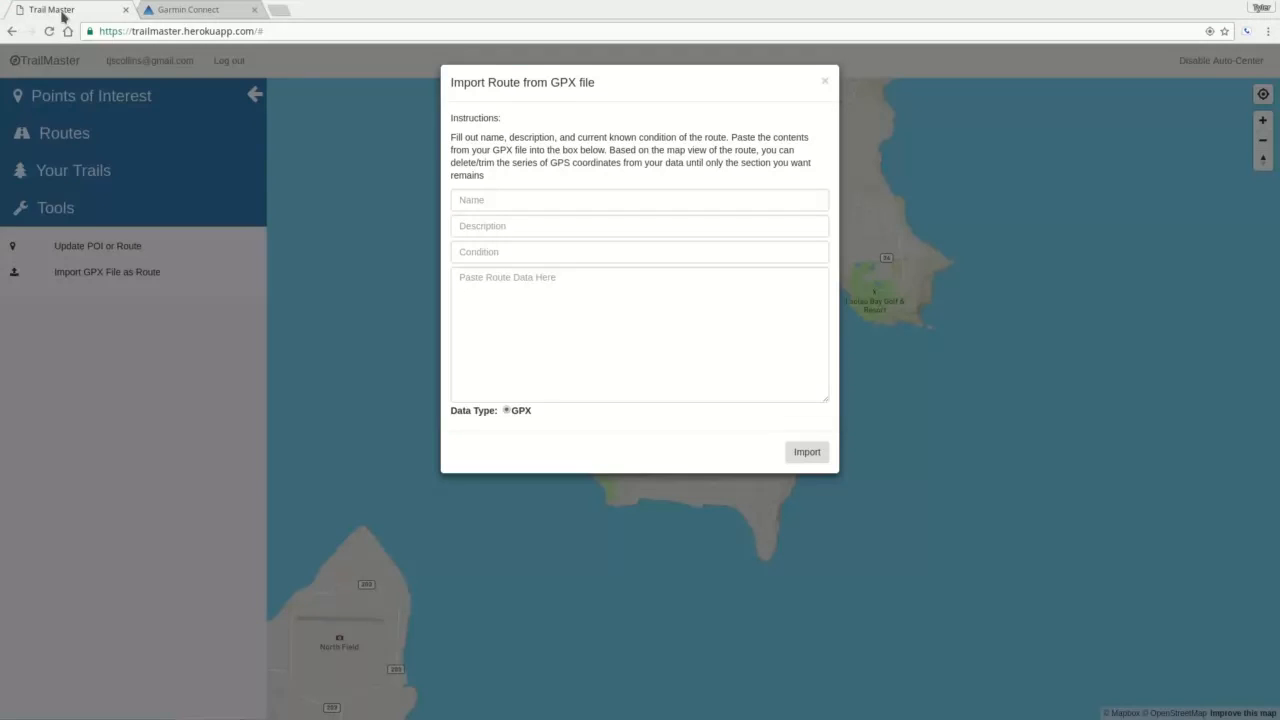
click(61, 16)
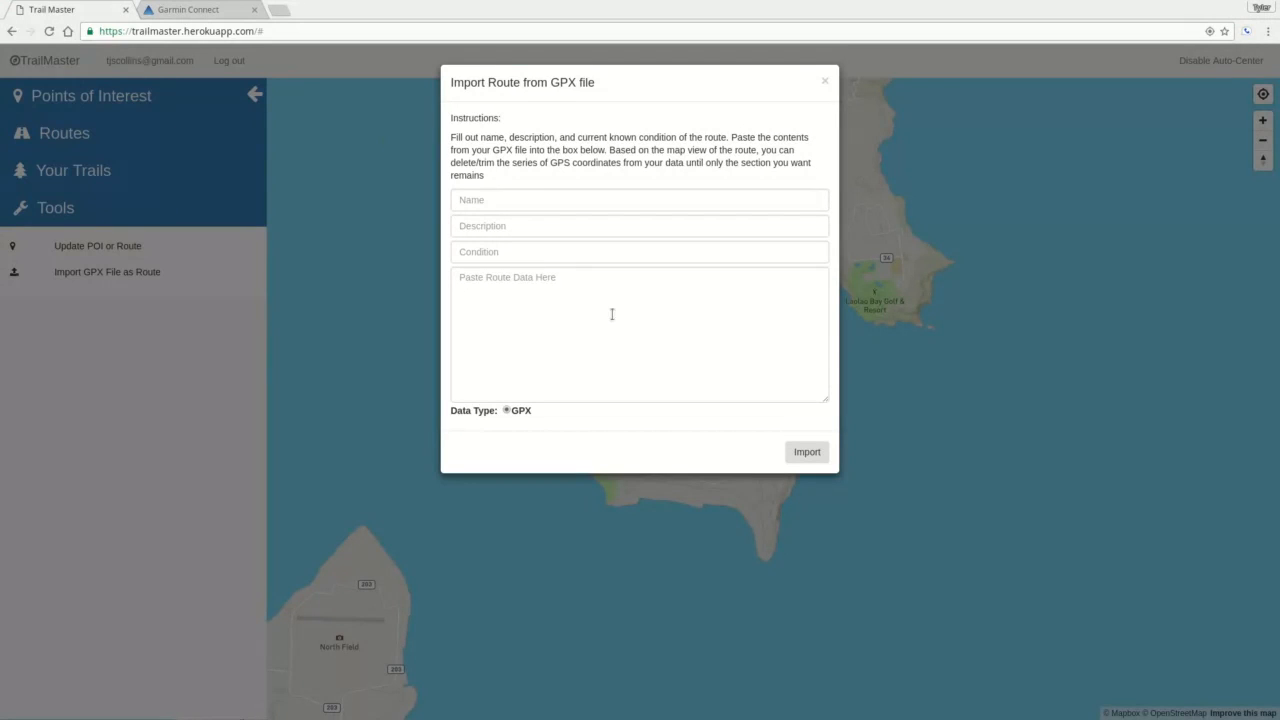
click(484, 277)
key(ctrl+v)
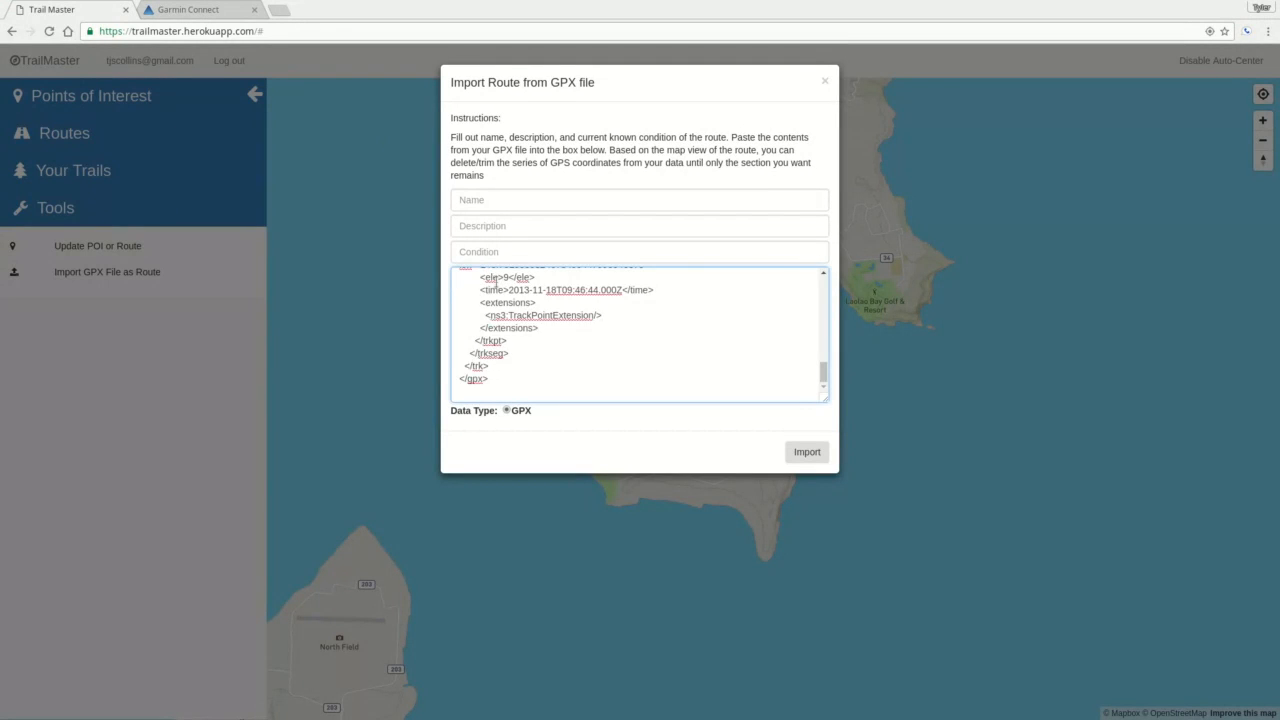
Name the route "Hachiman Jinja Shrine to Kagman II" and describe it as "Boonies route from one part of Kagman to another".
click(549, 205)
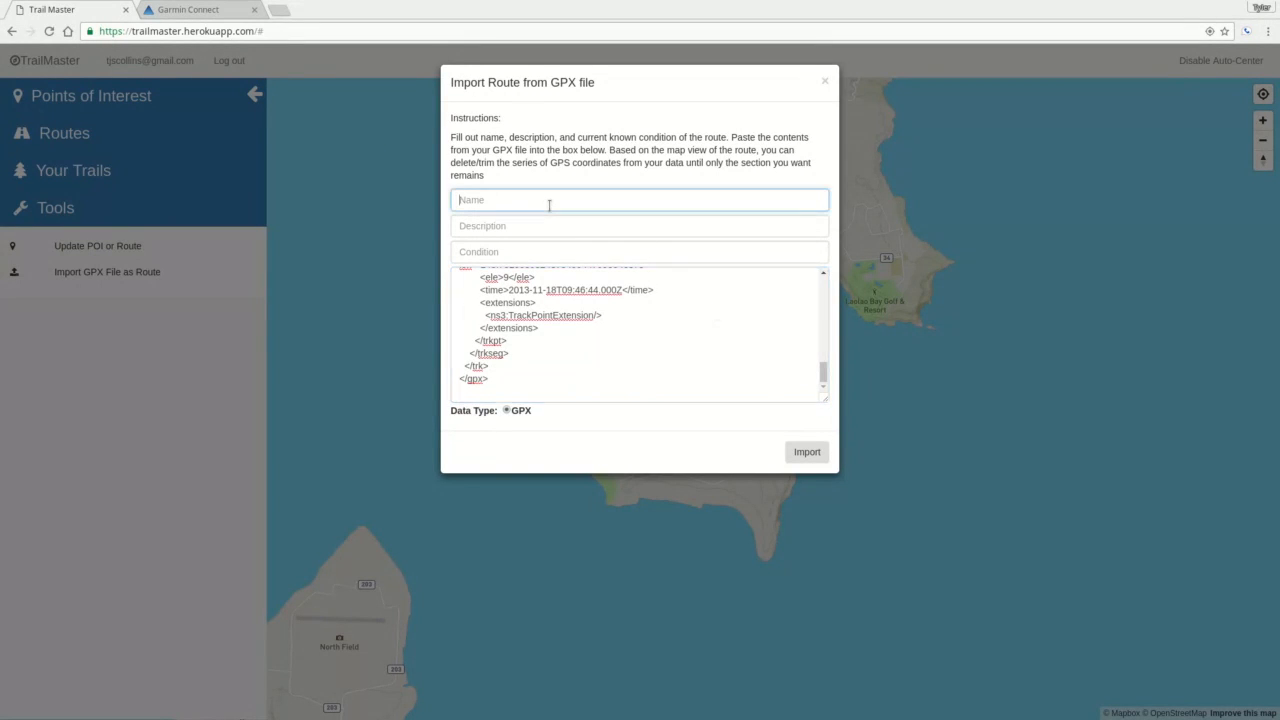
text(Hachiman Jinja Shrine to )
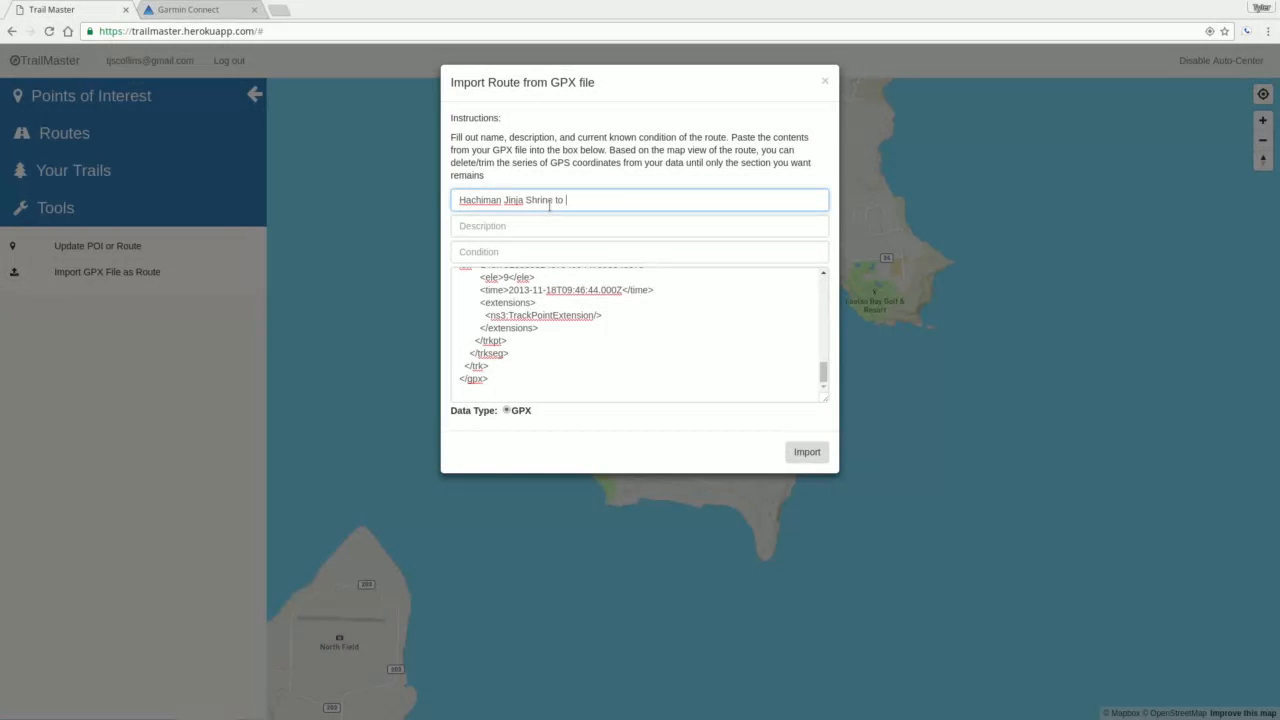
text(Kagman II)
key(Tab)
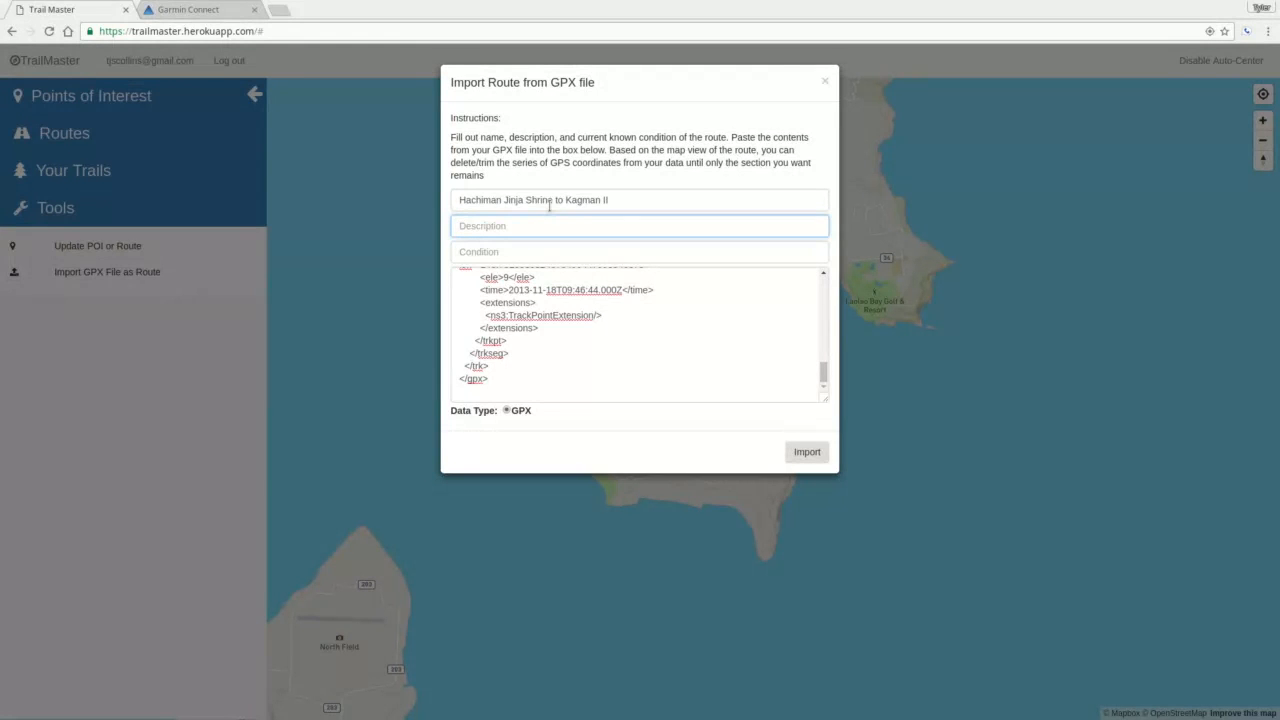
text(Boonies route from one part of Kagman to anoth)
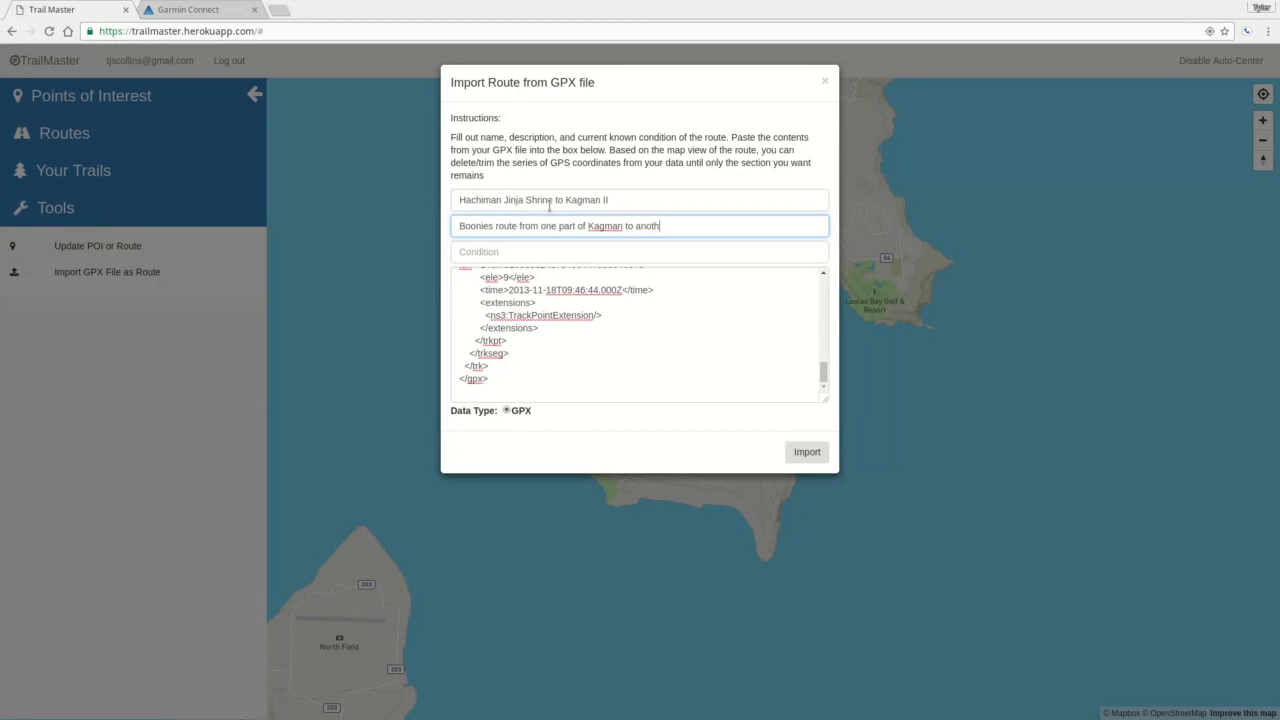
text(er)
key(Tab)
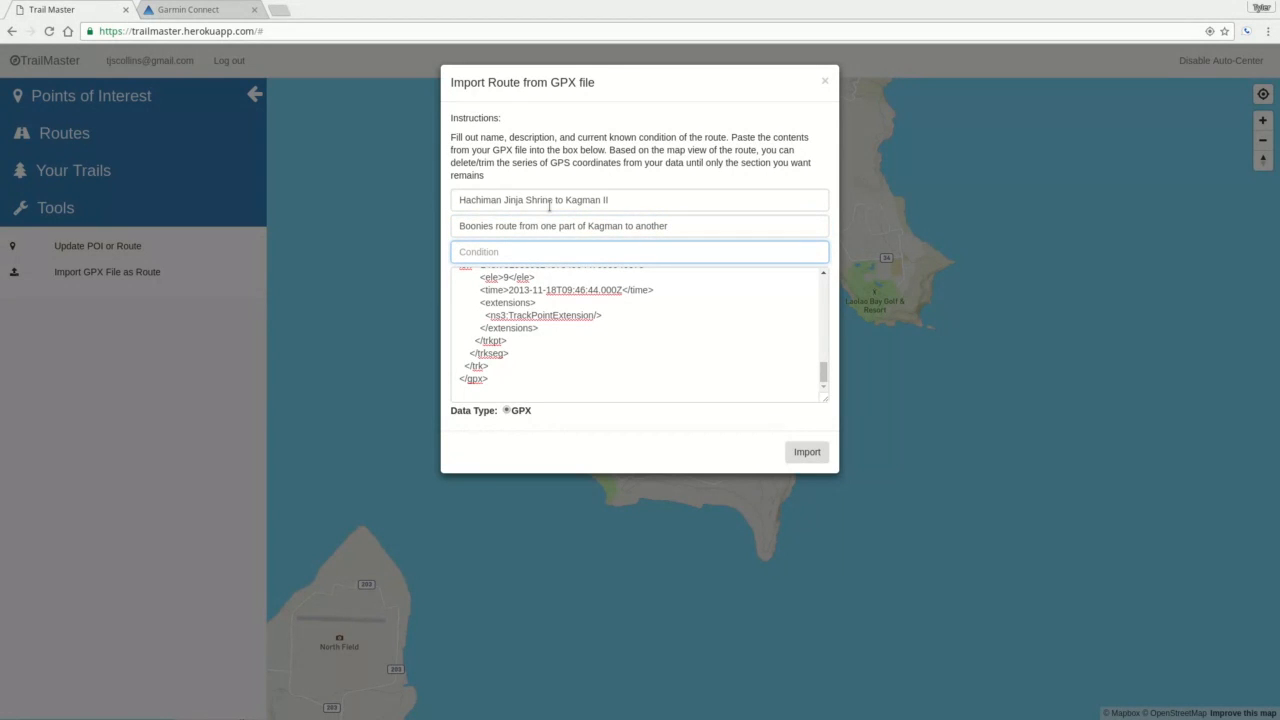
Enter the condition "Unknown. Data is pre-Soudelor. Used to be good for Full Moon runs." and import the route.
text(Unknown.  Data is pre-Soudelor.  Used to be go)
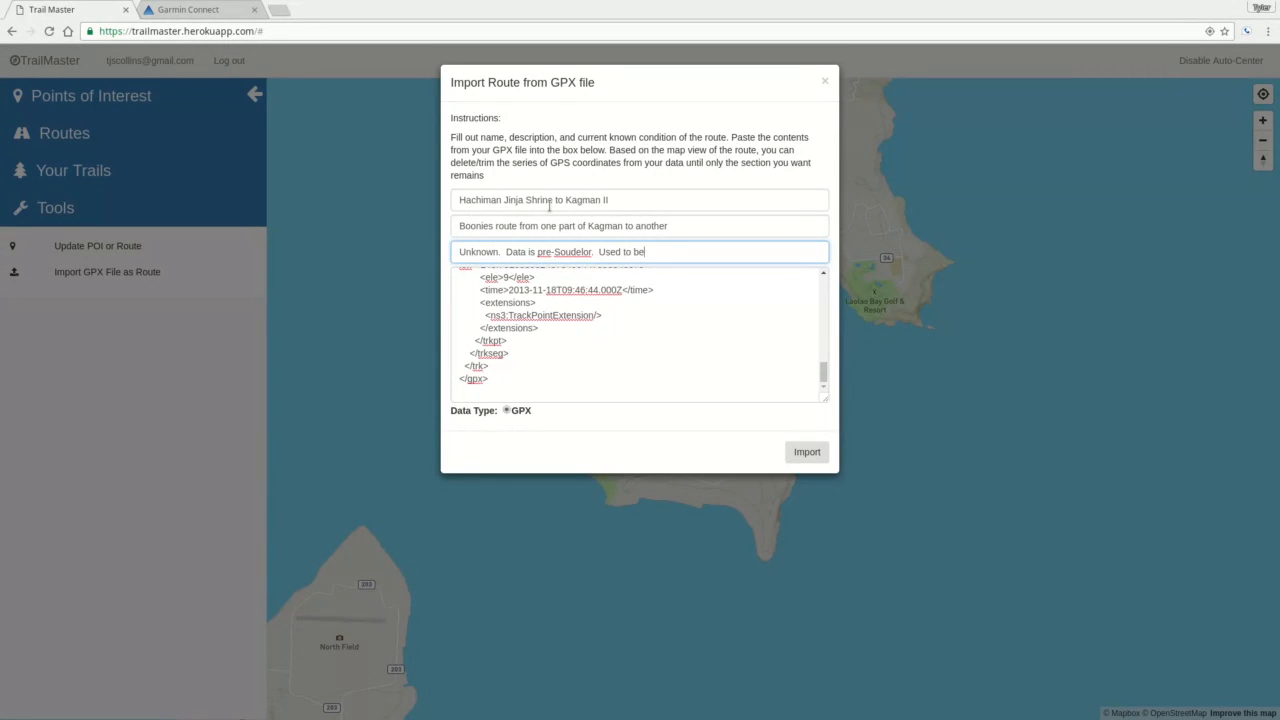
text(od for Full Moon runs.)
click(810, 455)
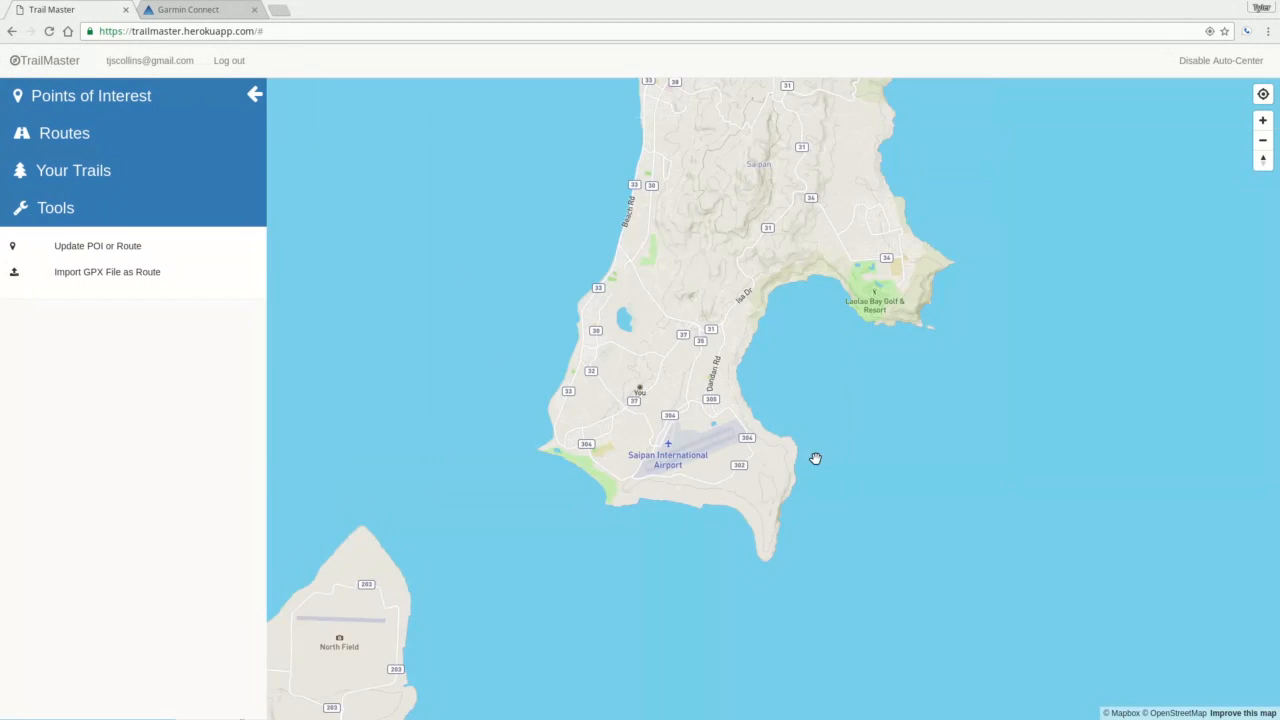
Search the routes for "hach" and show the Hachiman Jinja Shrine to Kagman II route on the map.
click(76, 140)
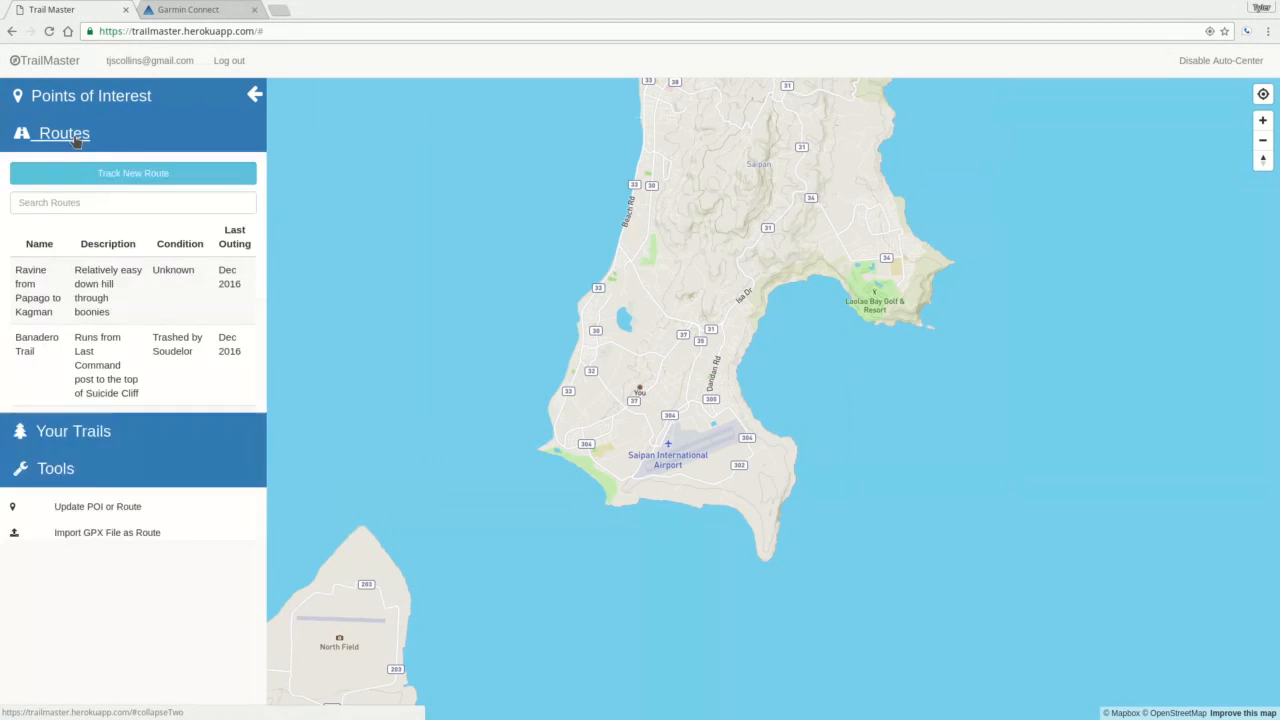
click(71, 201)
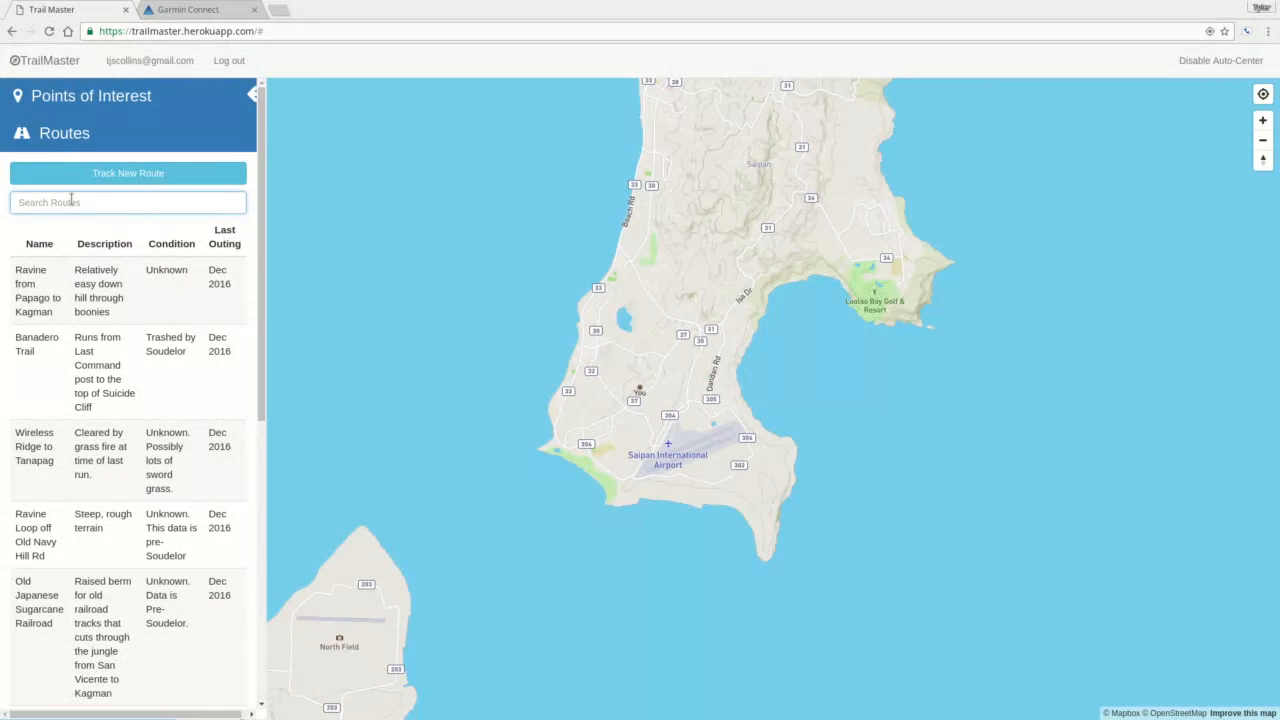
text(hach)
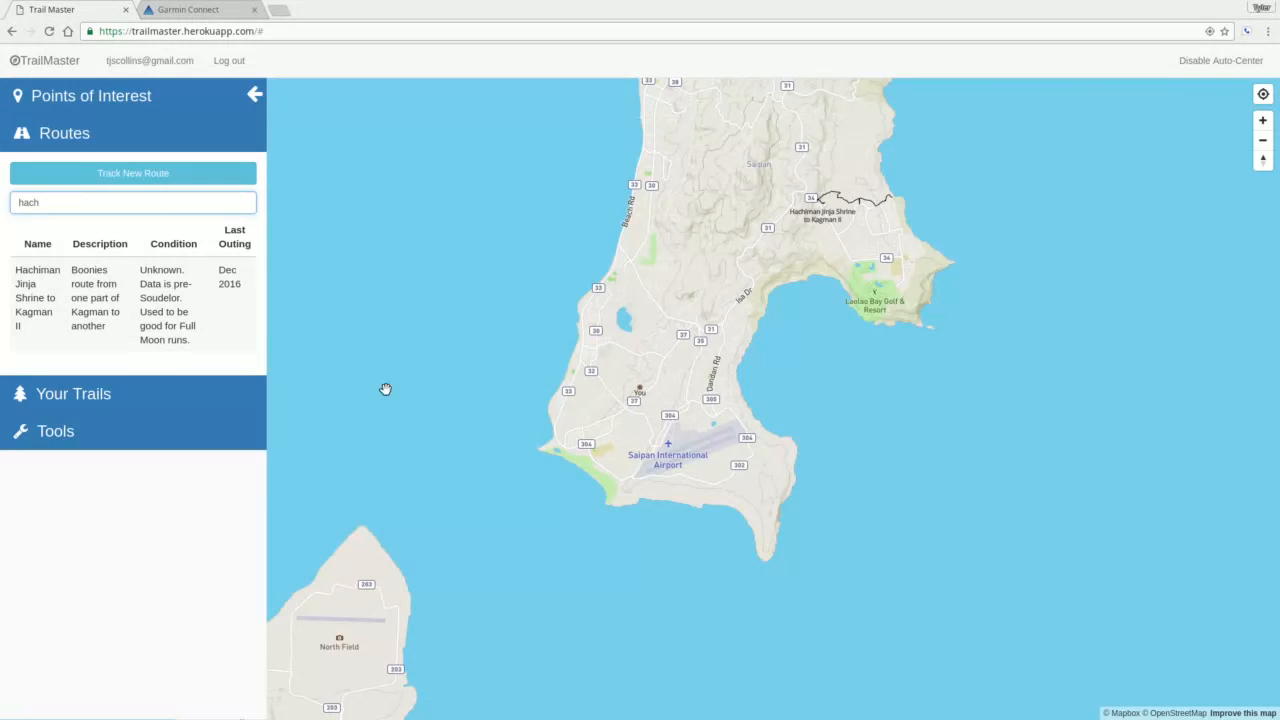
click(157, 311)
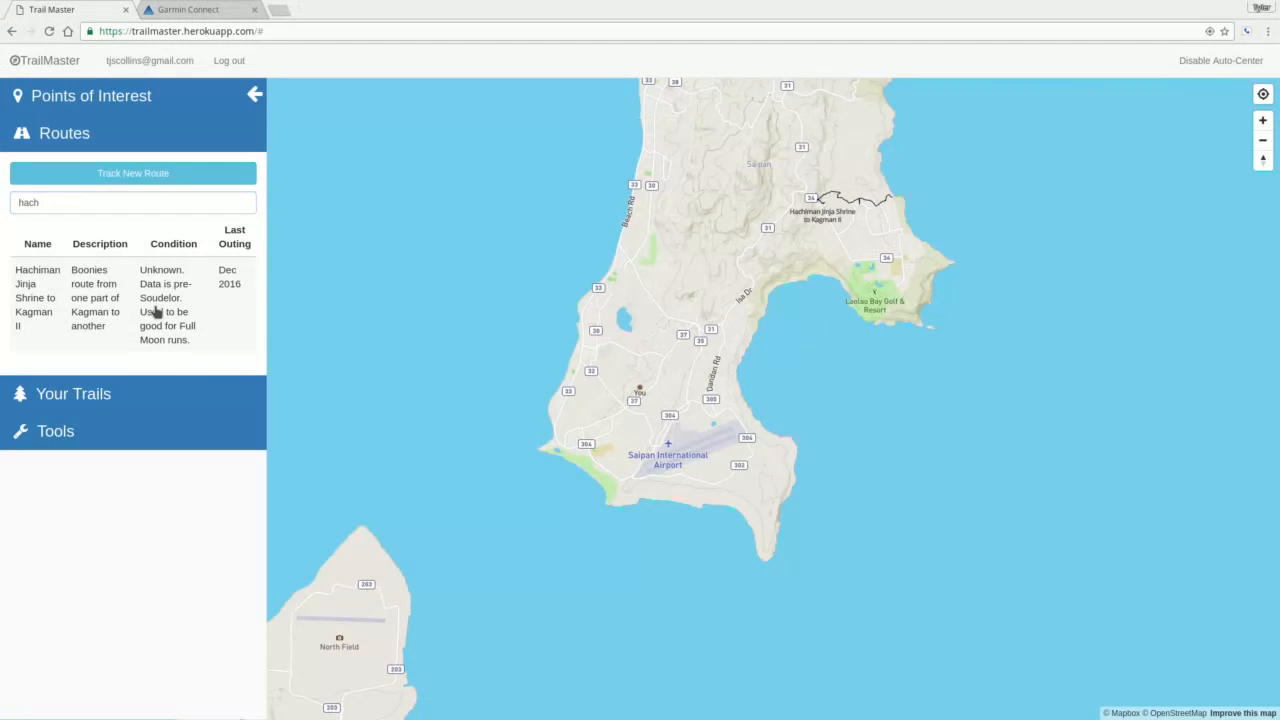
Clear the route search, collapse the route list and examine the imported route's path up close on the map.
click(135, 204)
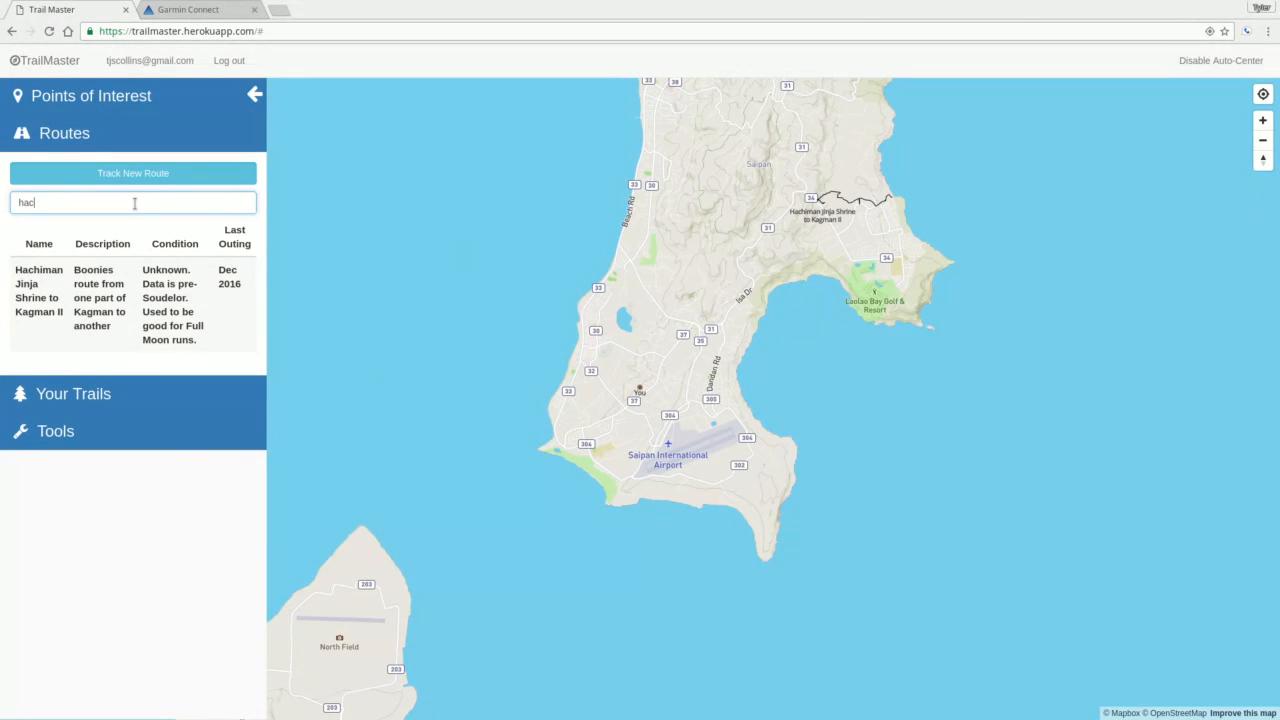
key(BackSpace)
key(BackSpace)
key(BackSpace)
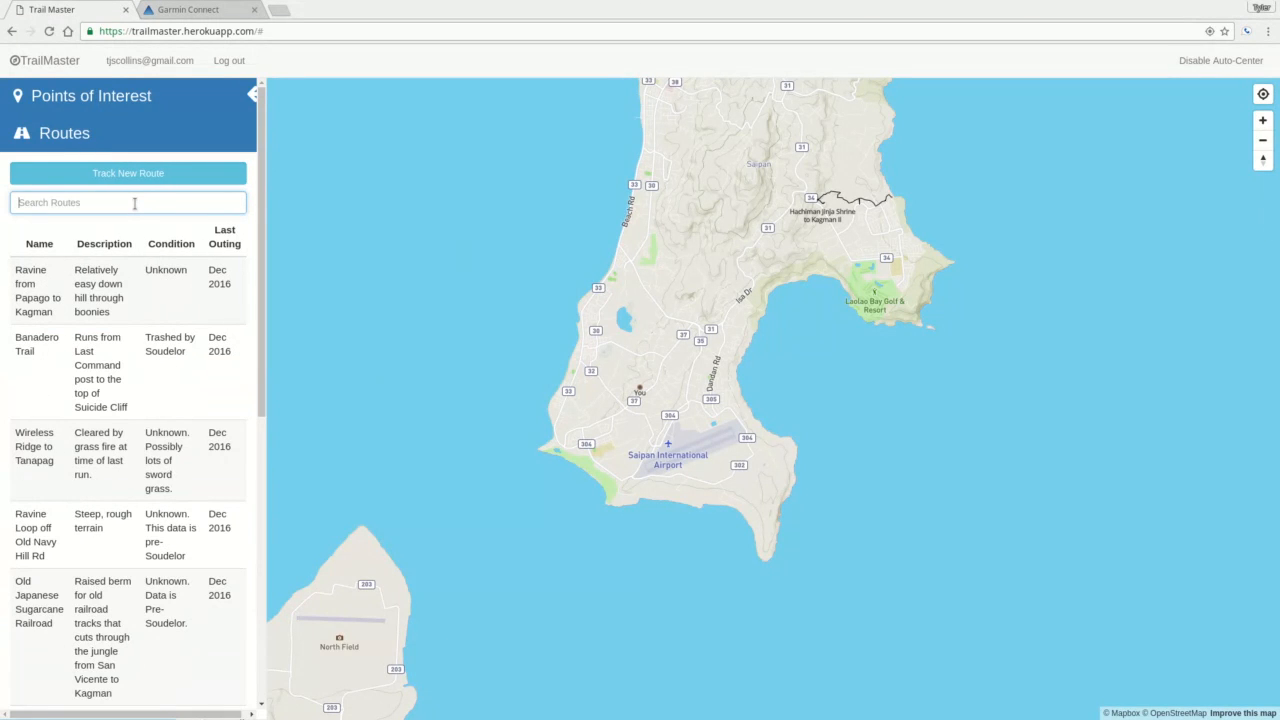
click(88, 140)
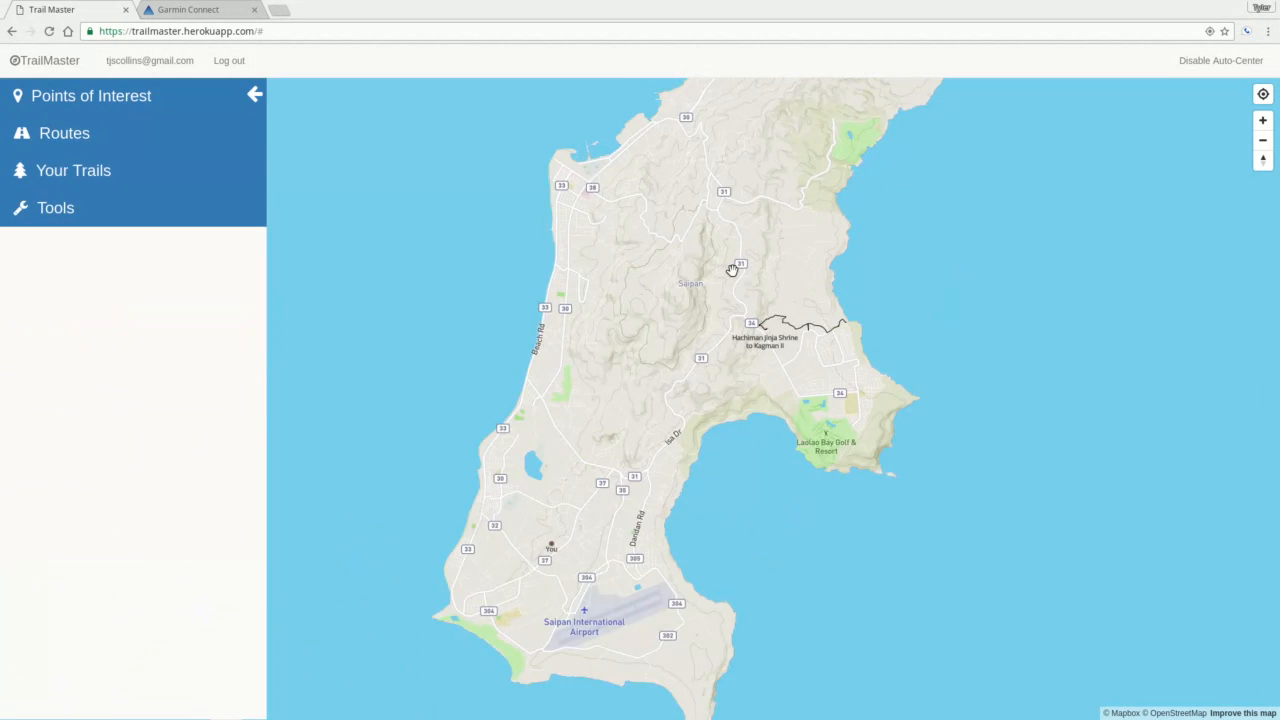
scroll(814, 403, up, 5)
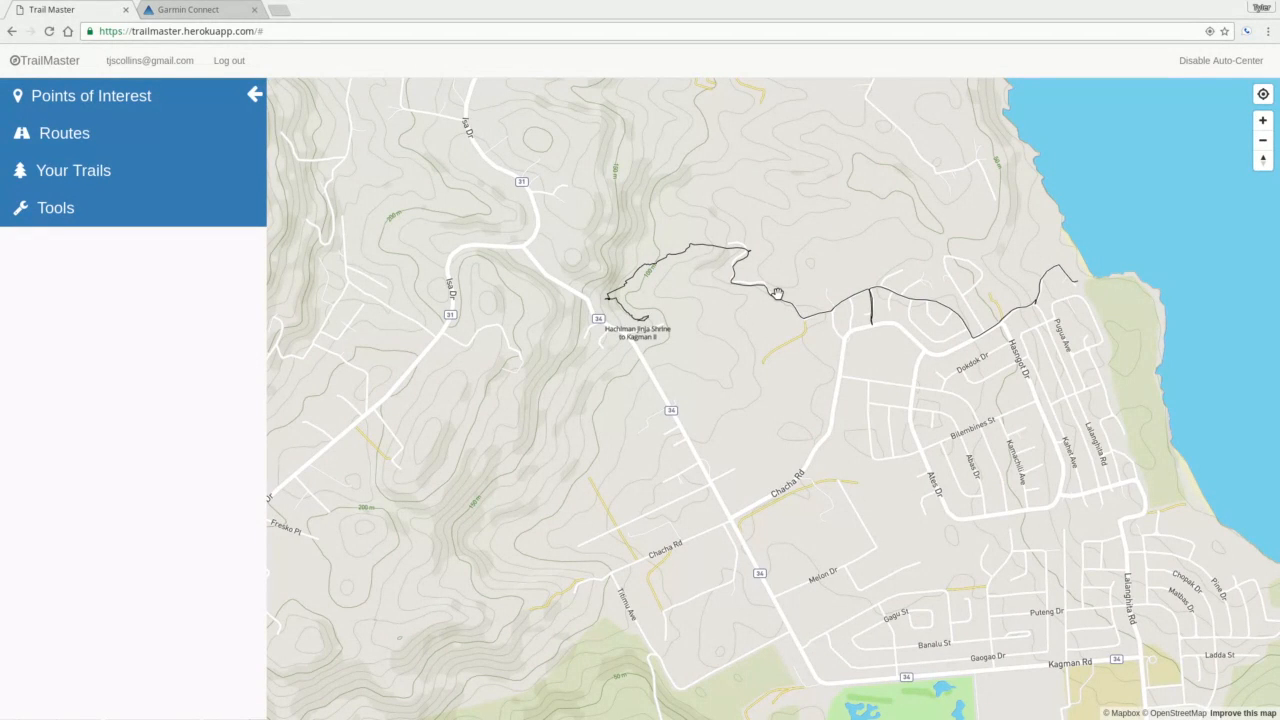
Search the updatable points and routes for "hach" and open the Hachiman Jinja Shrine to Kagman II route for editing.
click(65, 212)
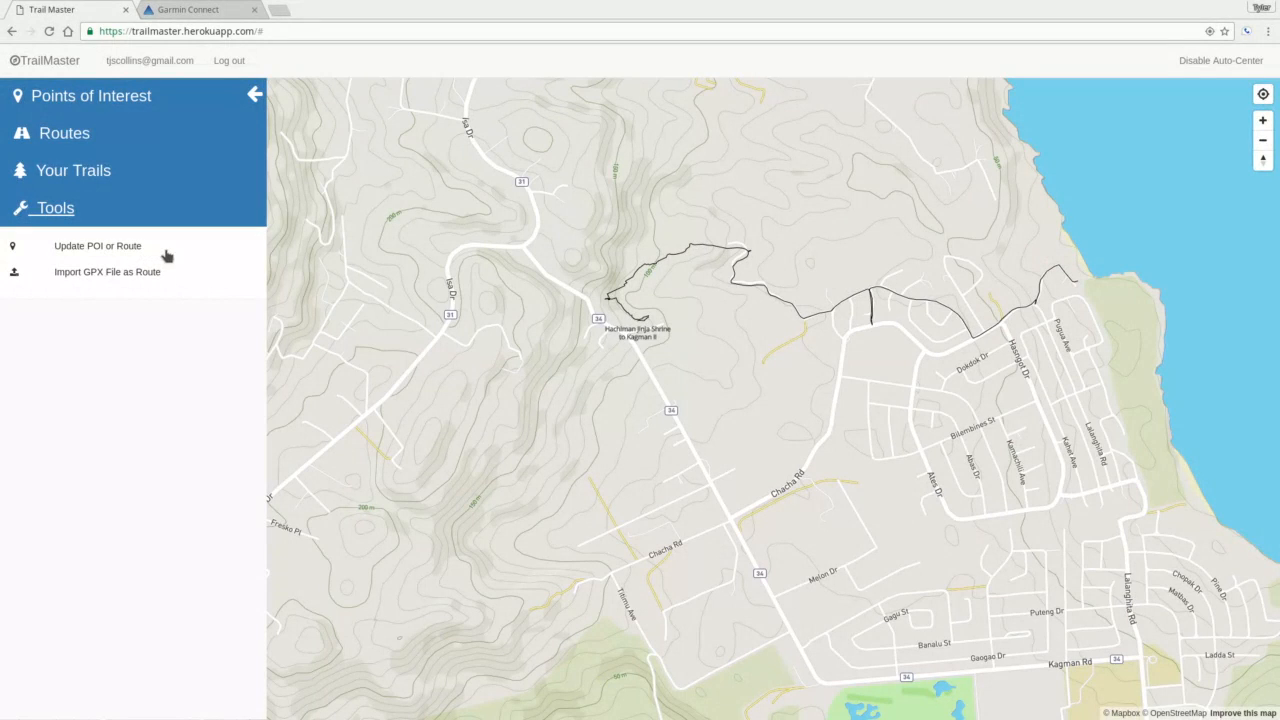
click(126, 246)
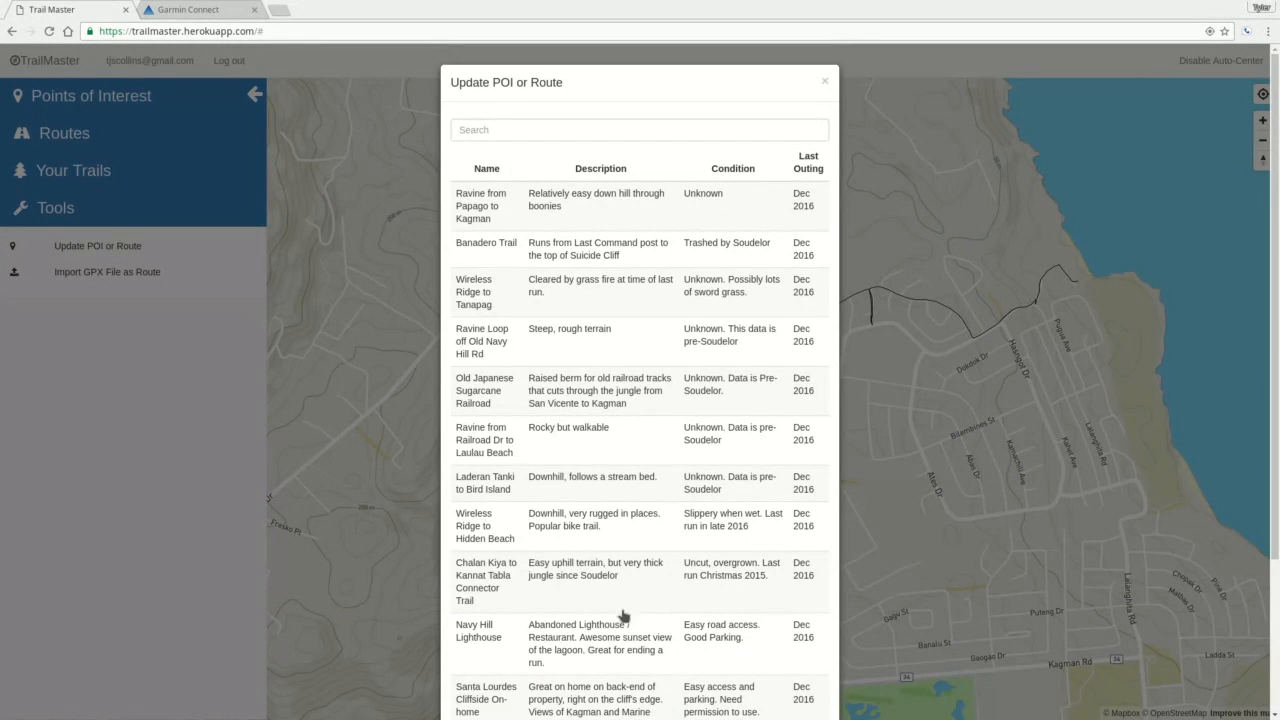
click(622, 126)
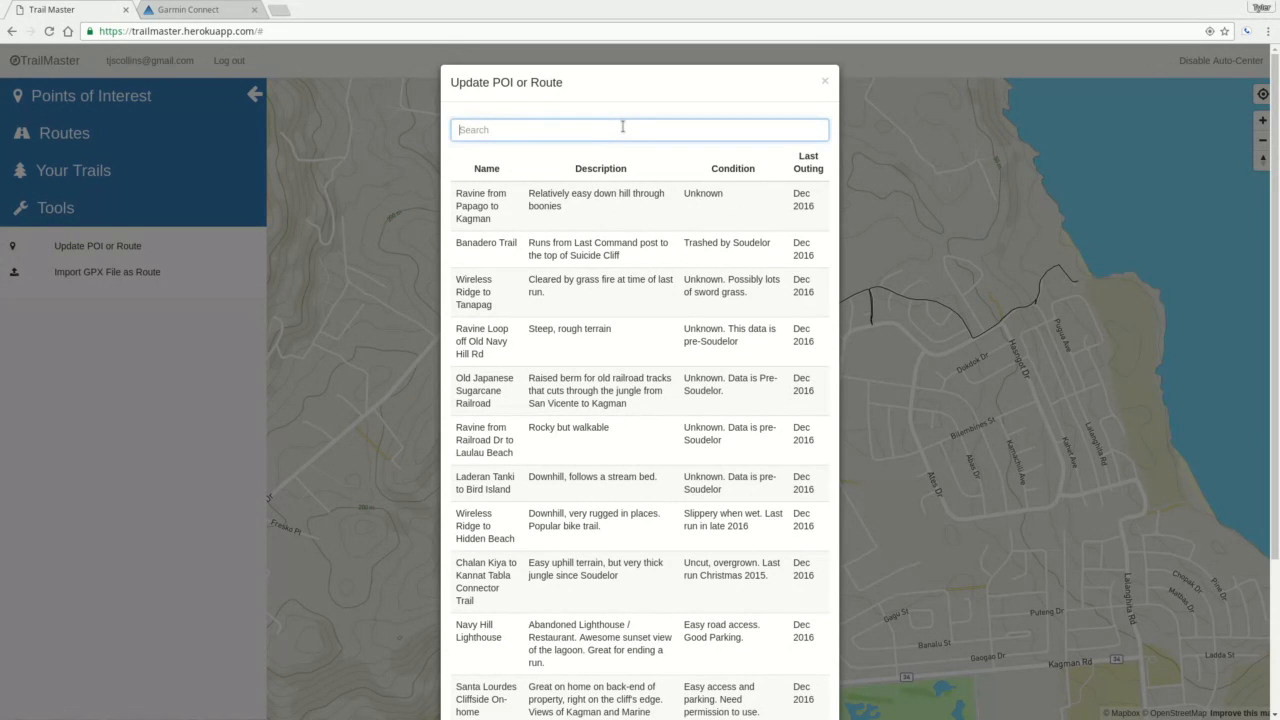
text(hach)
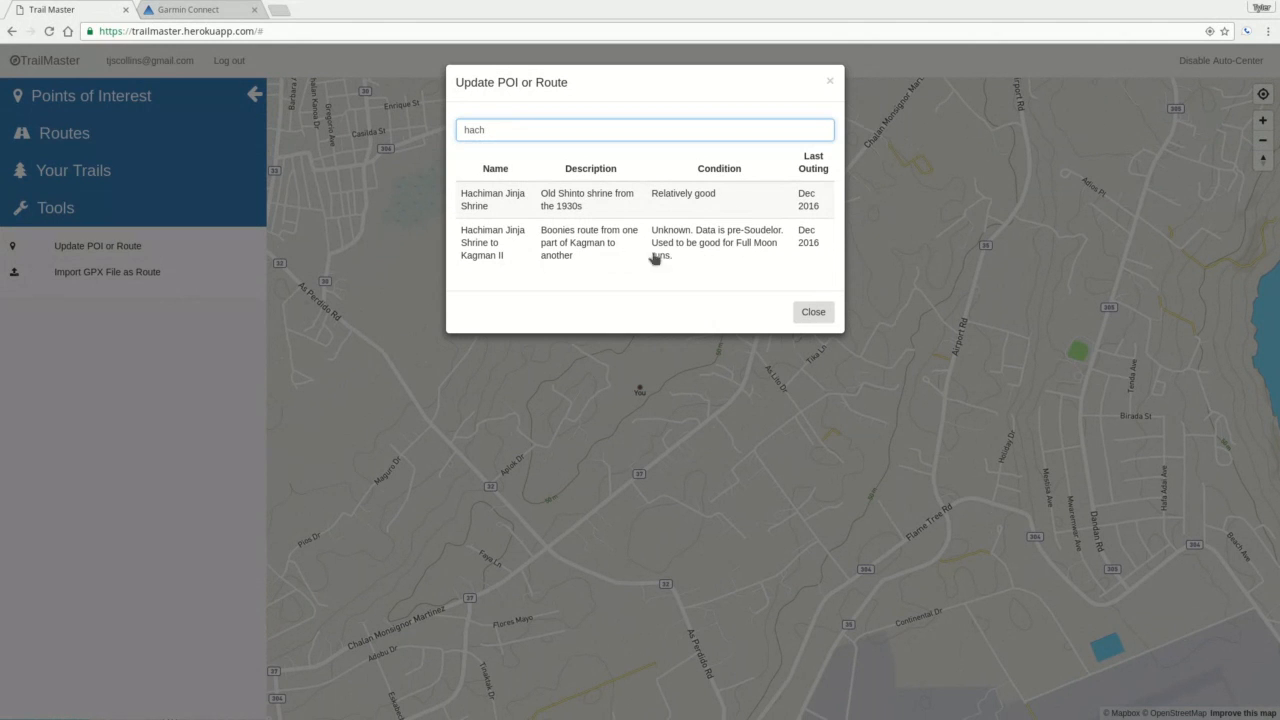
click(677, 256)
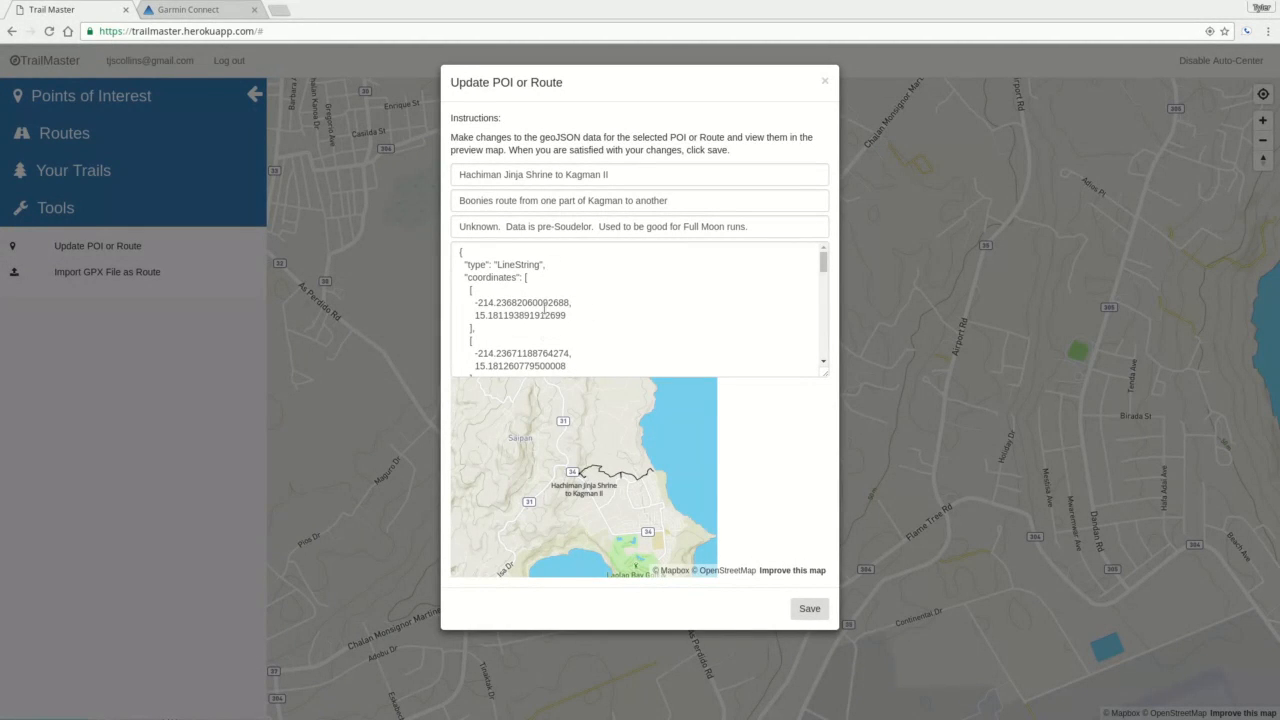
scroll(658, 467, up, 1)
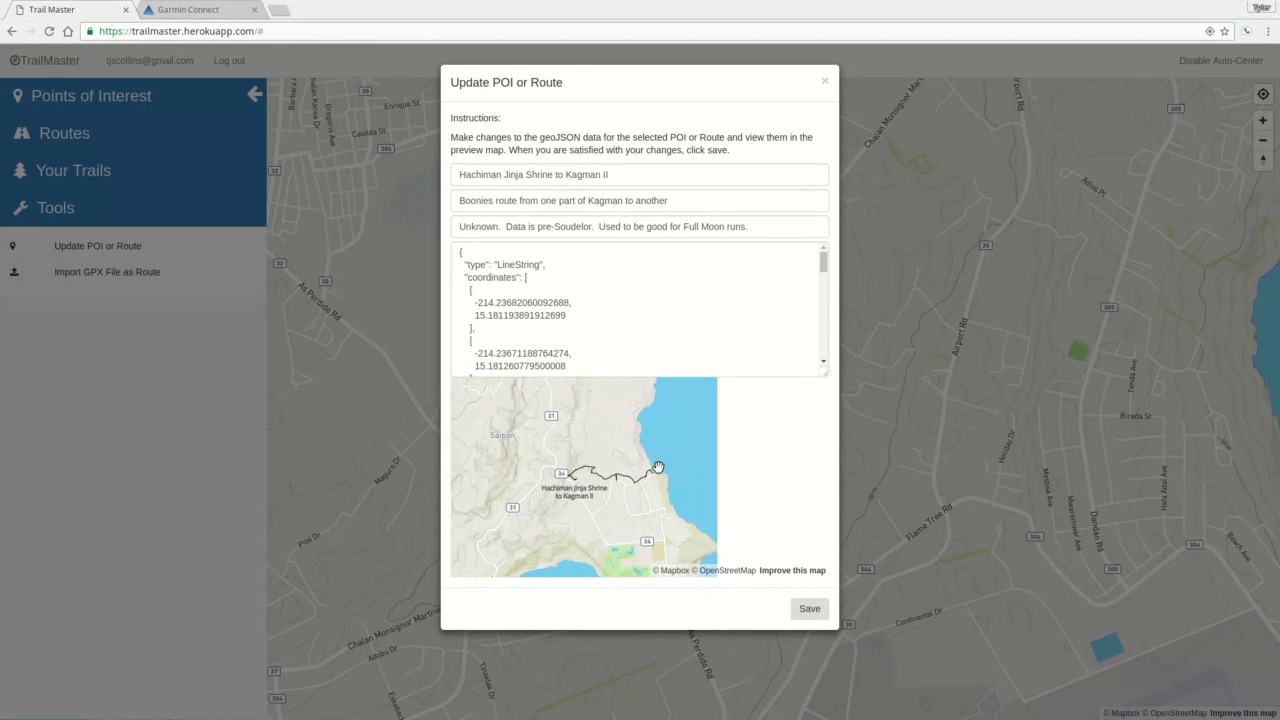
scroll(658, 467, up, 3)
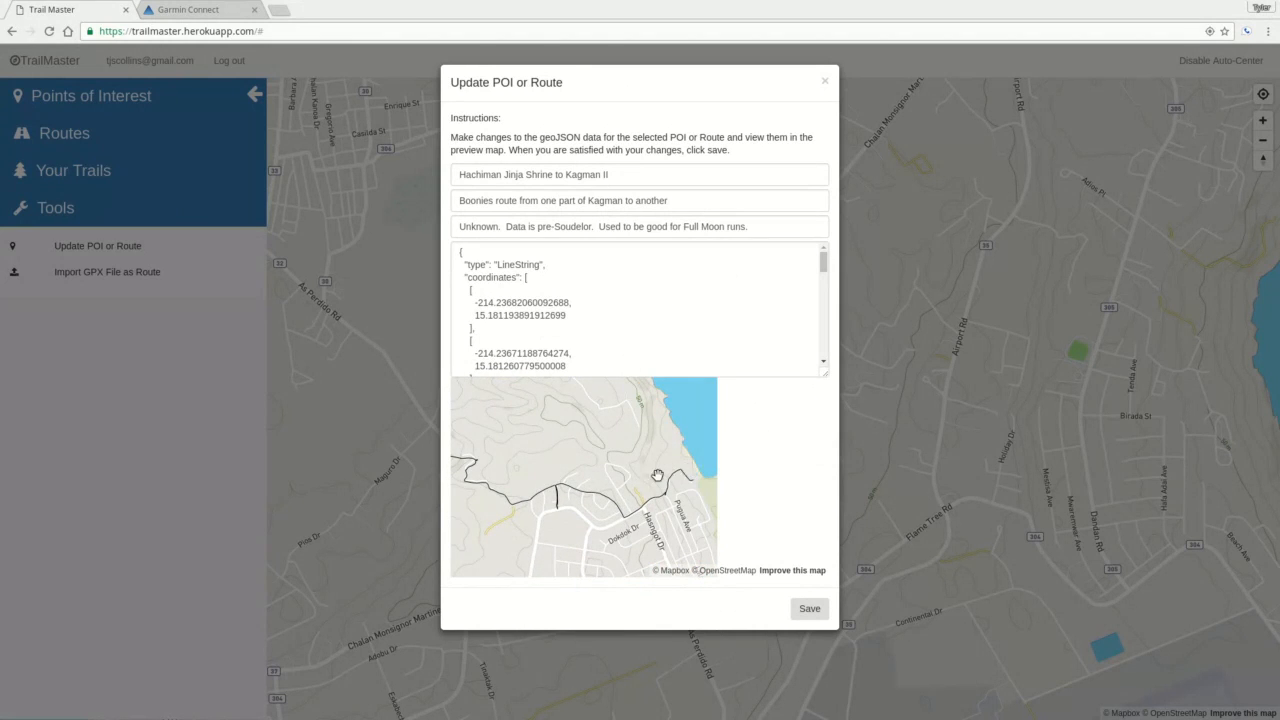
Delete the final coordinate pair, -214.21891601756215, 15.182756446301937, from the route's geoJSON data.
drag(476, 469, 592, 462)
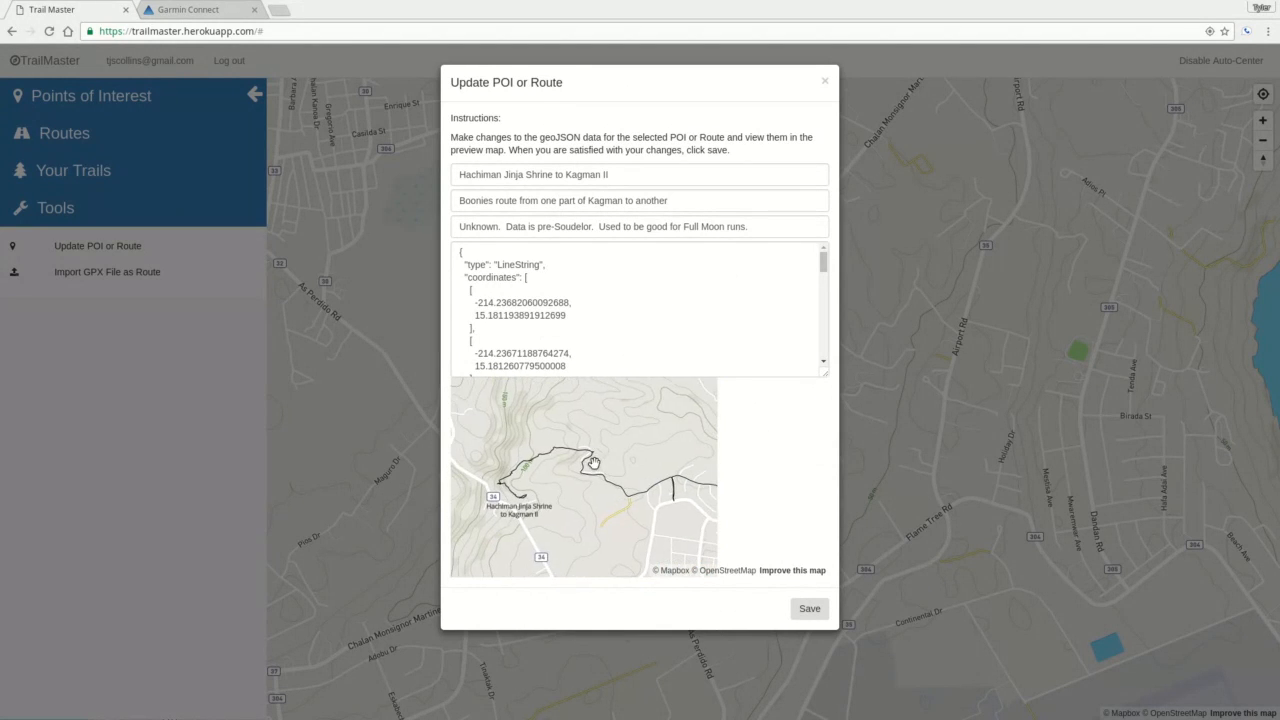
drag(824, 265, 826, 373)
click(477, 341)
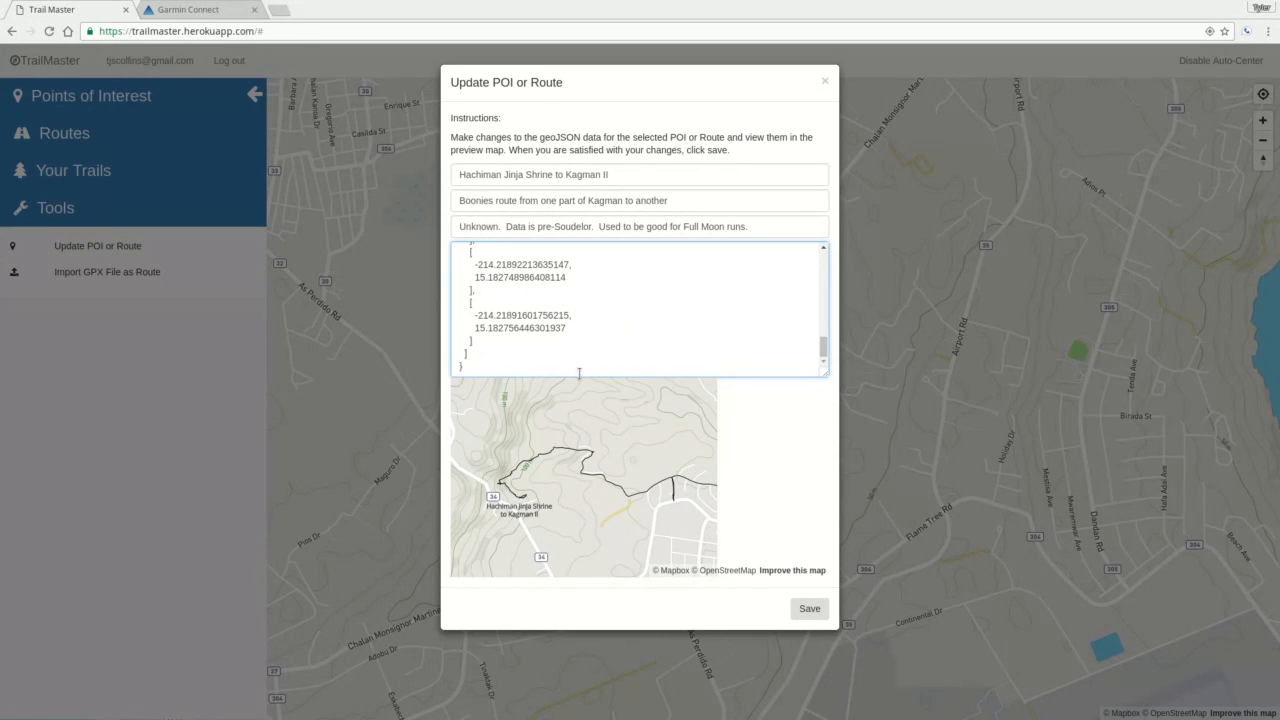
drag(513, 341, 473, 290)
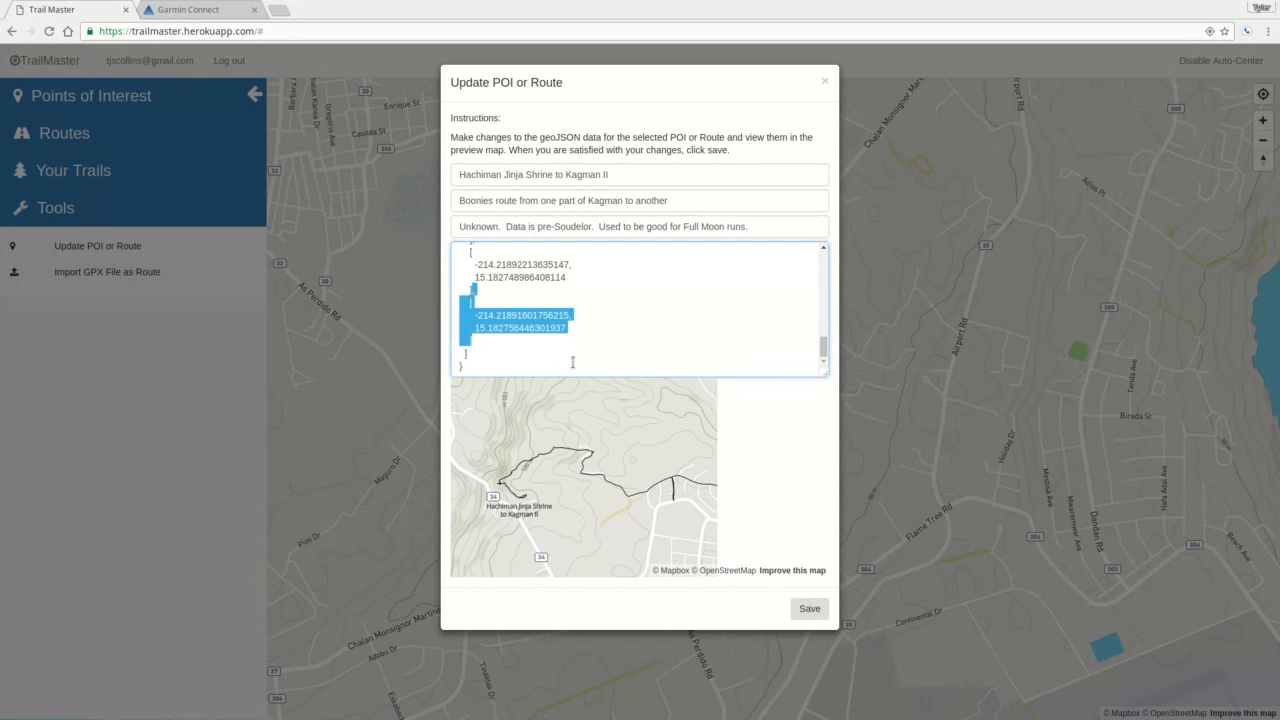
key(BackSpace)
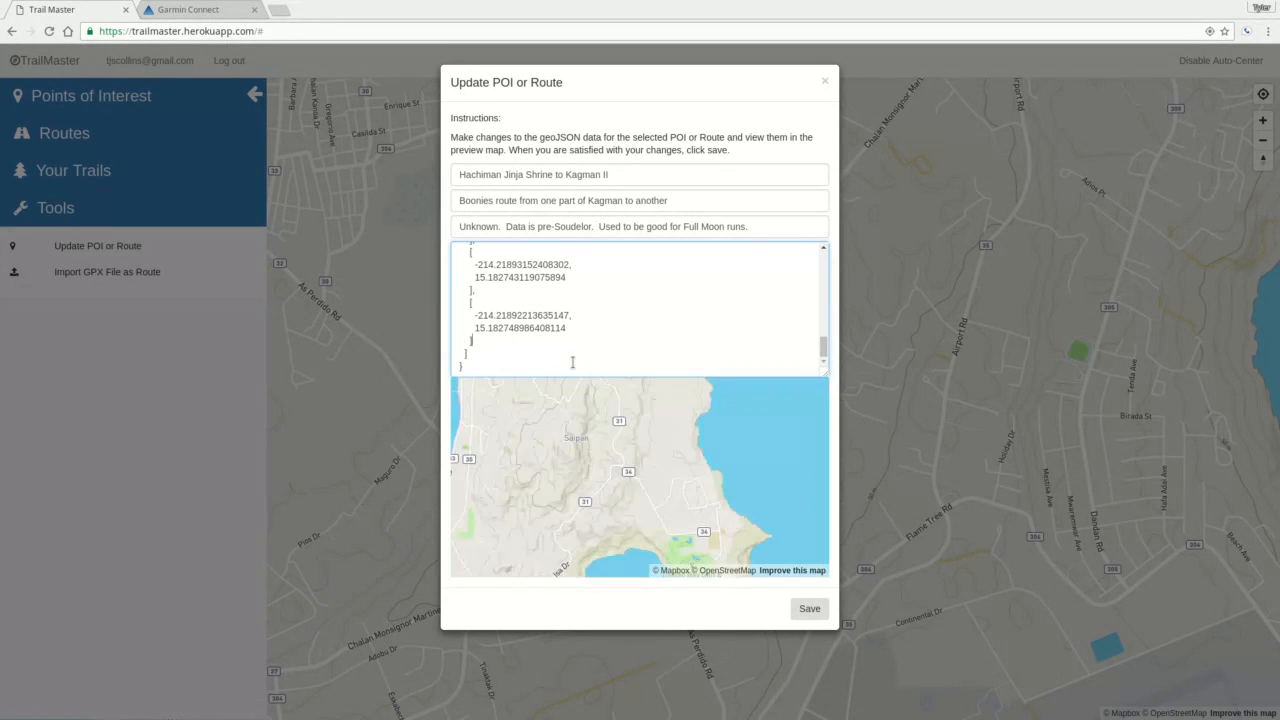
Check the route's end in the preview map and delete trailing geoJSON coordinates so the list ends at -214.23113096505404, 15.182107100263238.
scroll(720, 451, up, 4)
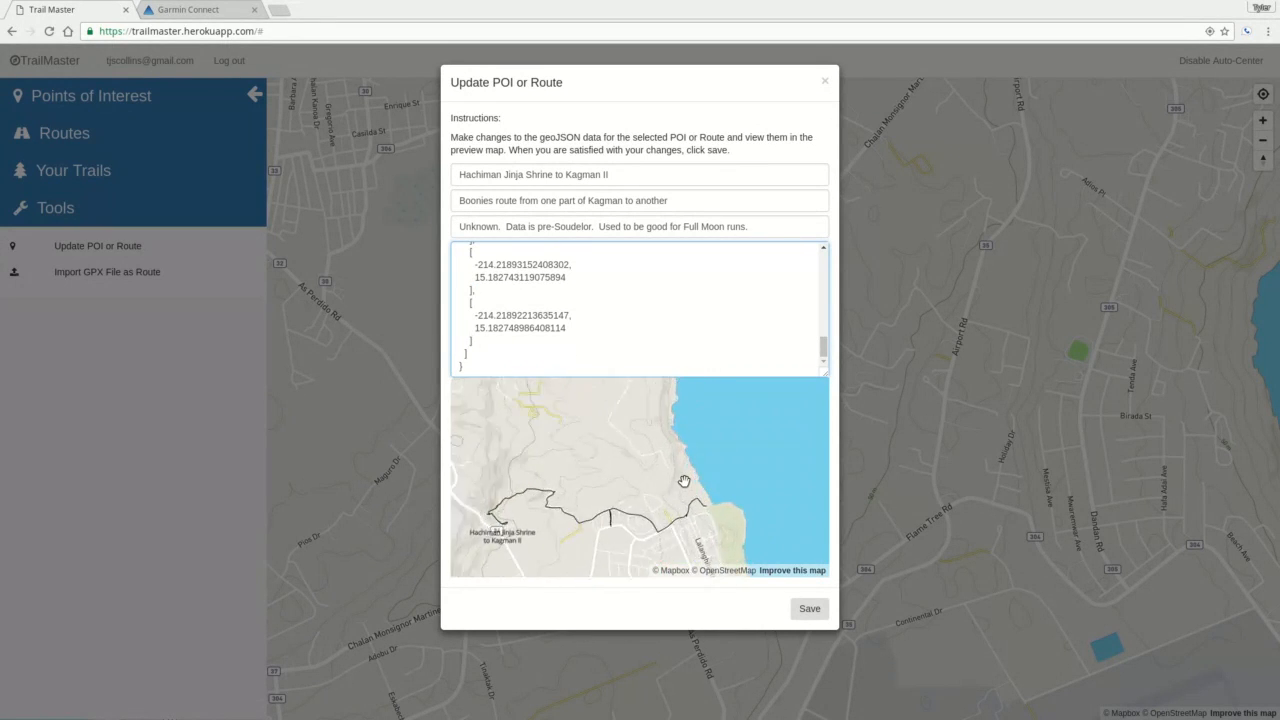
scroll(648, 470, up, 5)
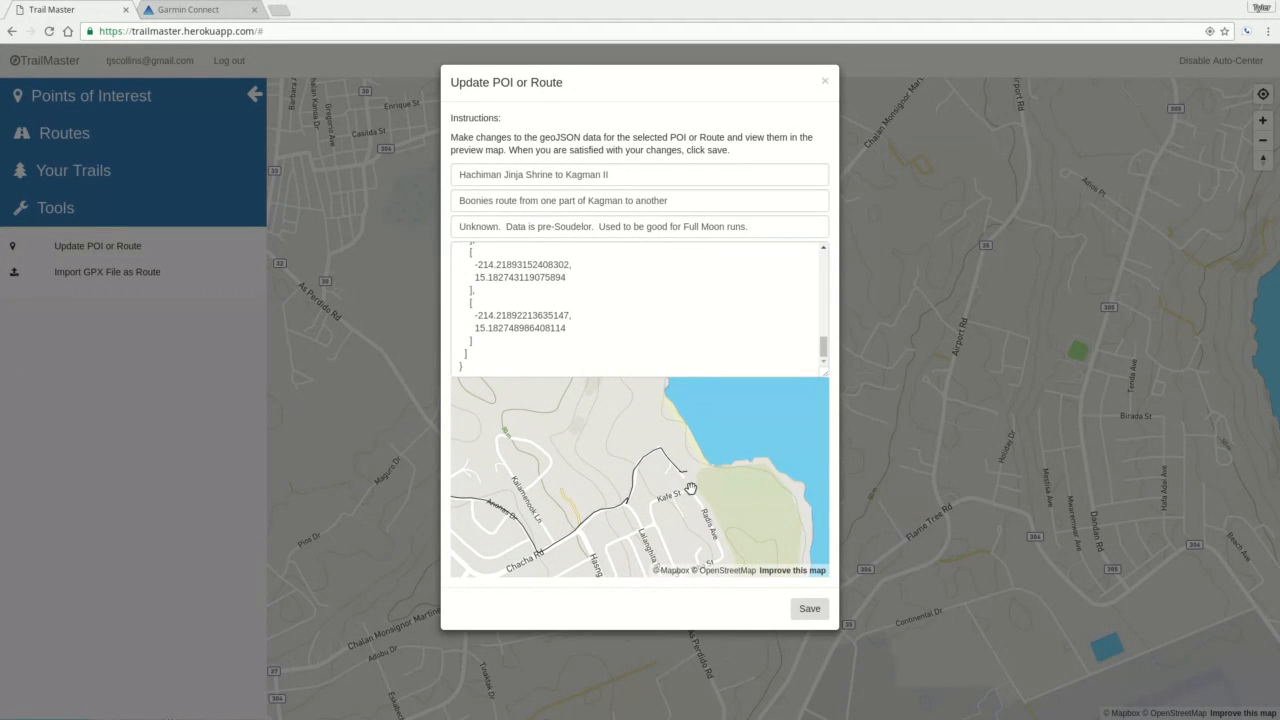
drag(592, 519, 682, 488)
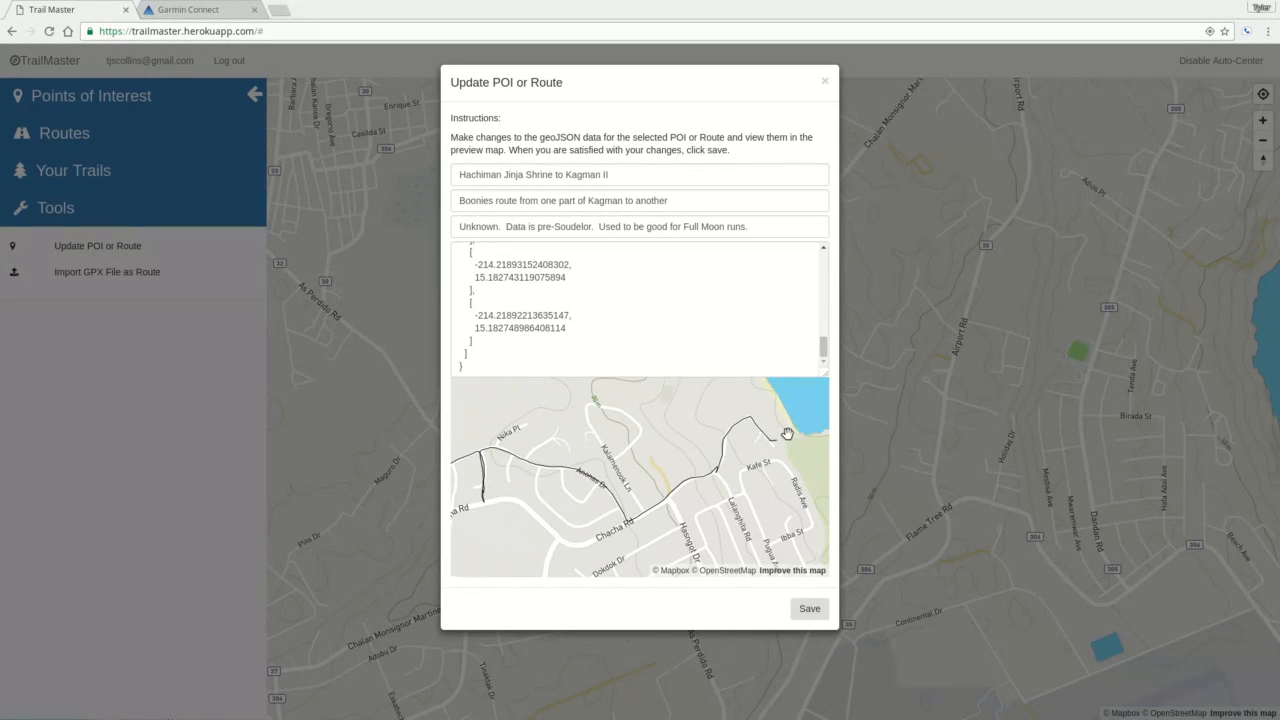
click(492, 347)
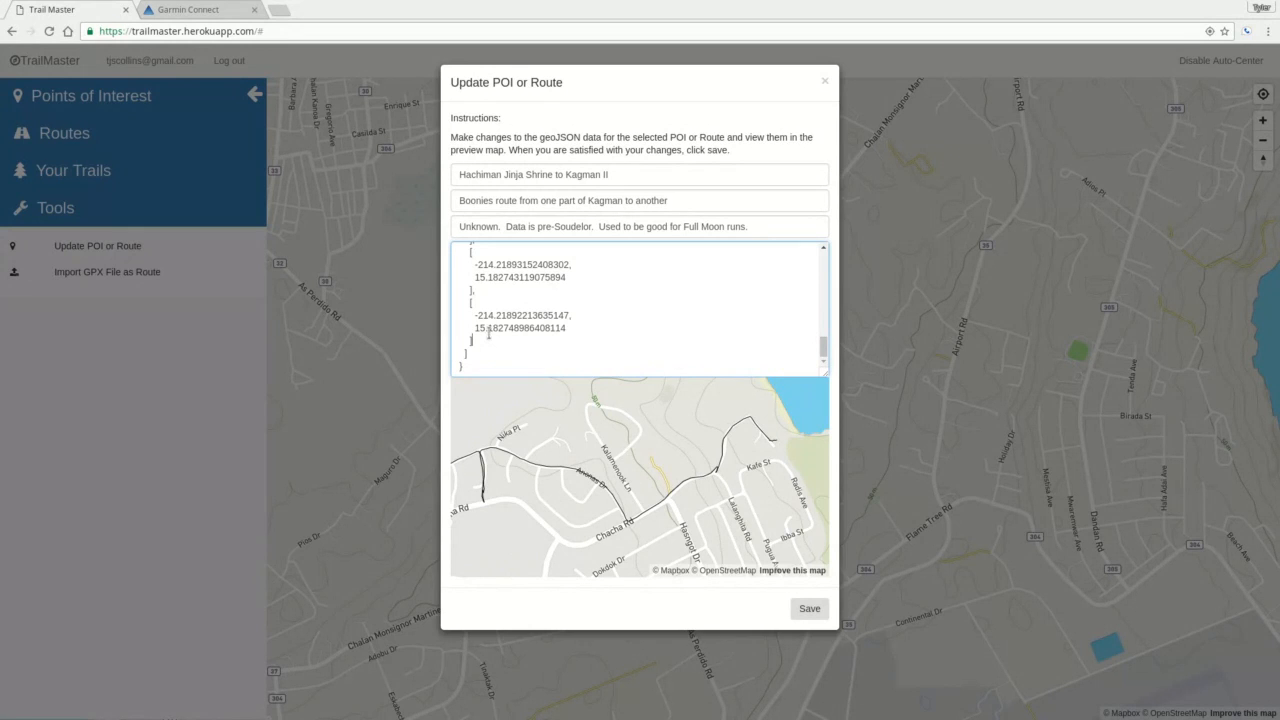
drag(476, 340, 487, 249)
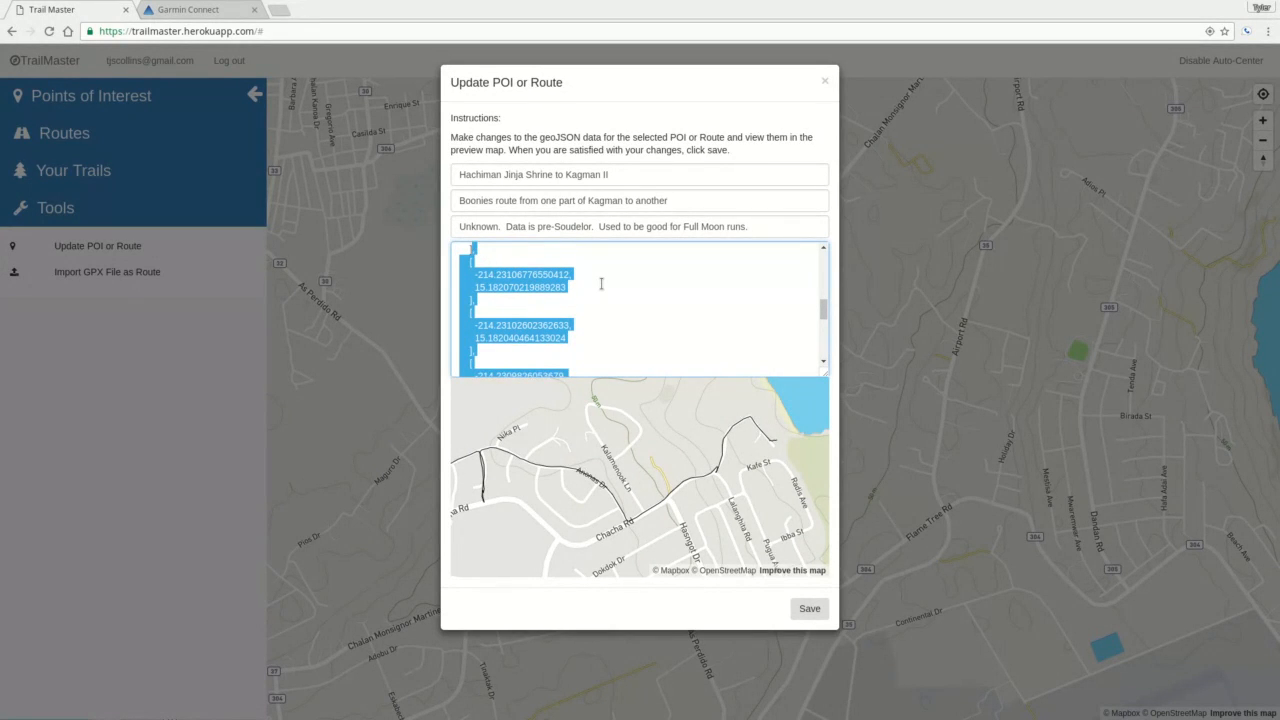
key(Delete)
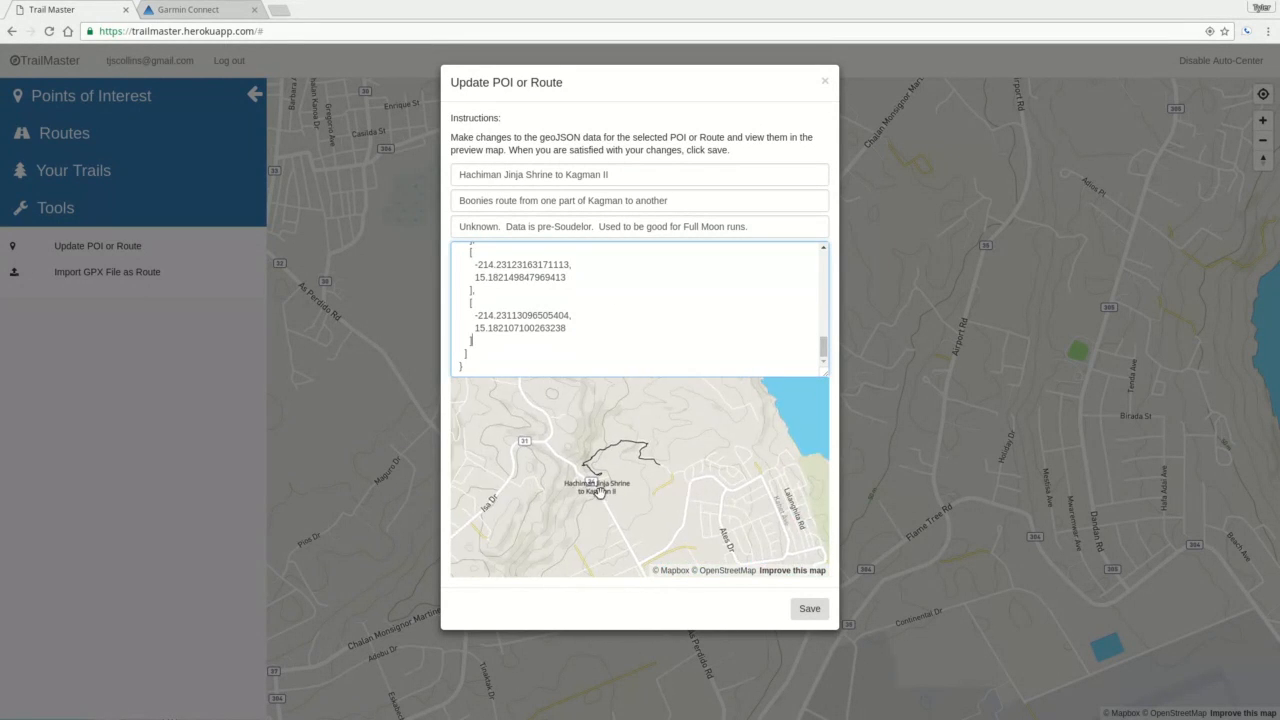
Delete more trailing geoJSON coordinates so that the route ends at -214.23226537182927, 15.183945083990693.
drag(780, 475, 660, 466)
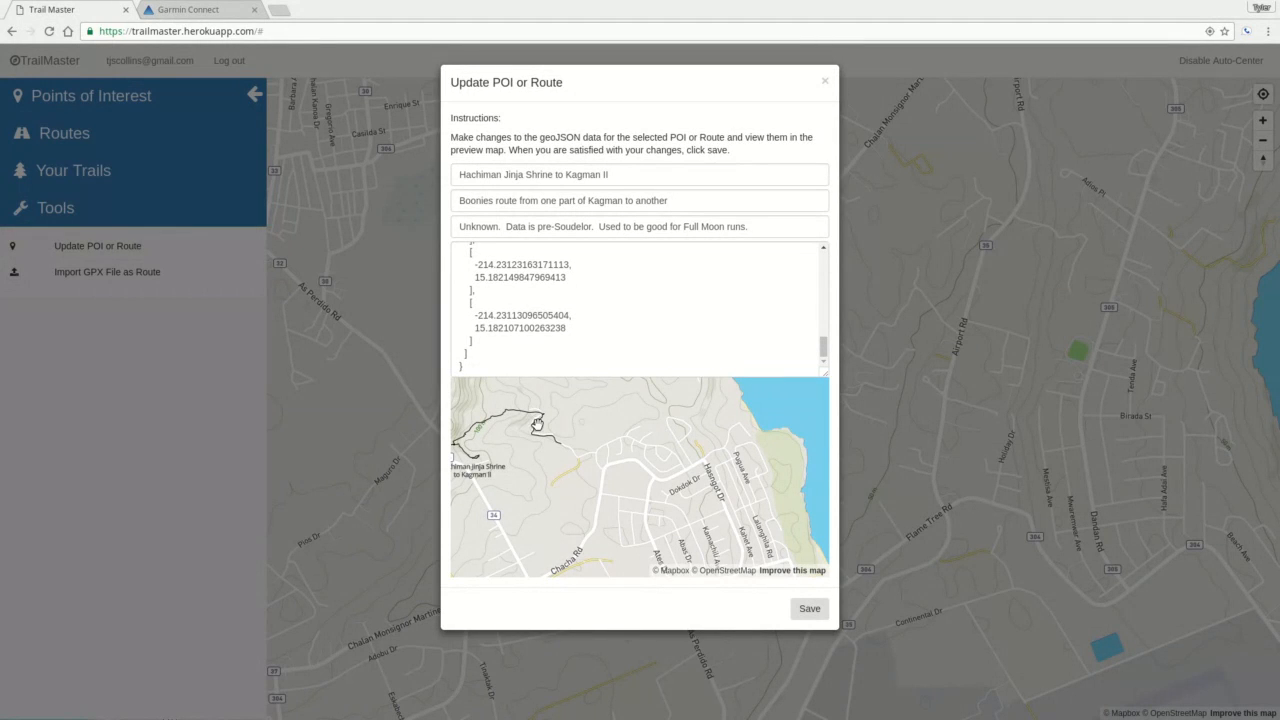
click(509, 338)
drag(509, 338, 536, 265)
key(BackSpace)
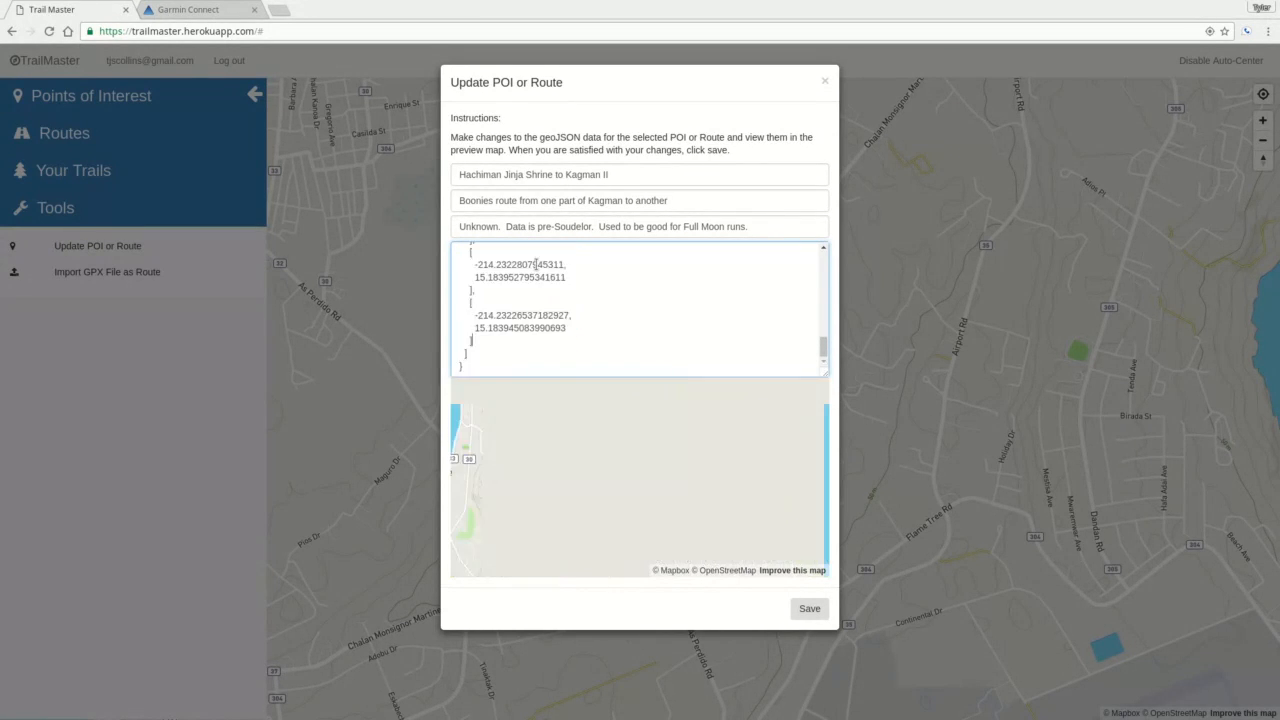
Check the shortened path up close in the preview map and save the updated route.
scroll(762, 458, up, 2)
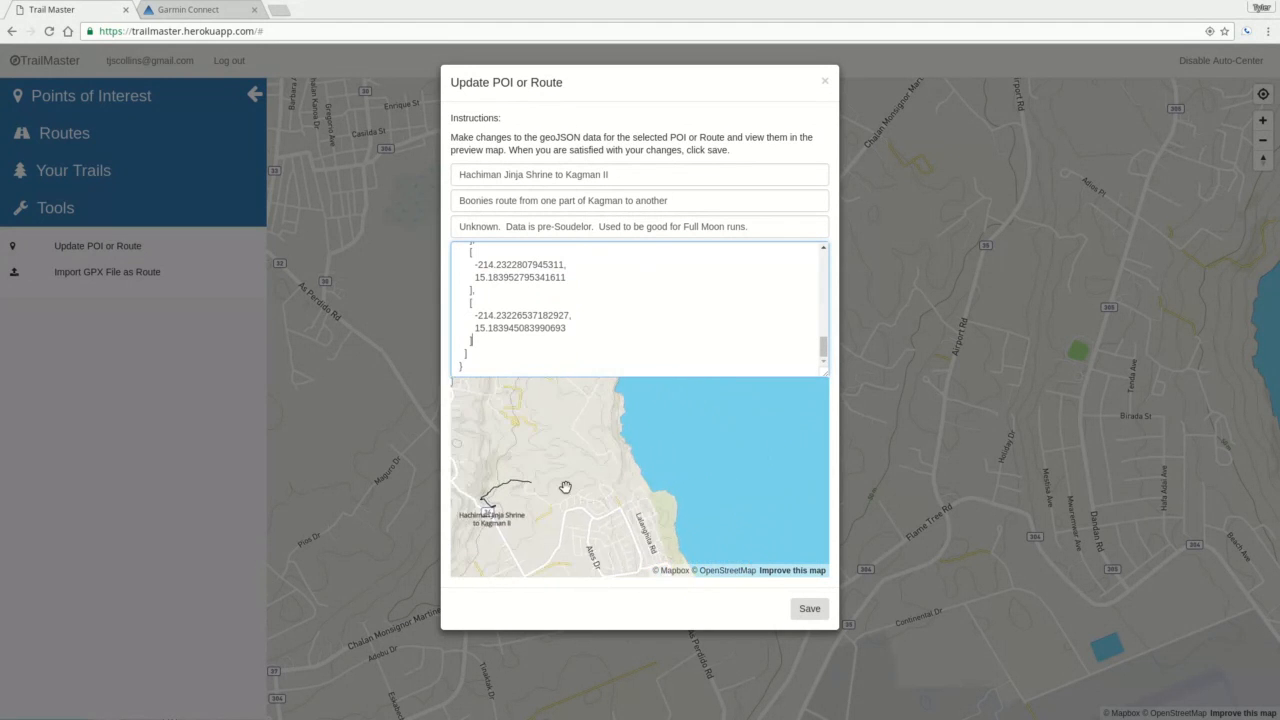
scroll(560, 491, up, 3)
drag(563, 494, 697, 494)
scroll(710, 498, up, 2)
drag(695, 510, 706, 483)
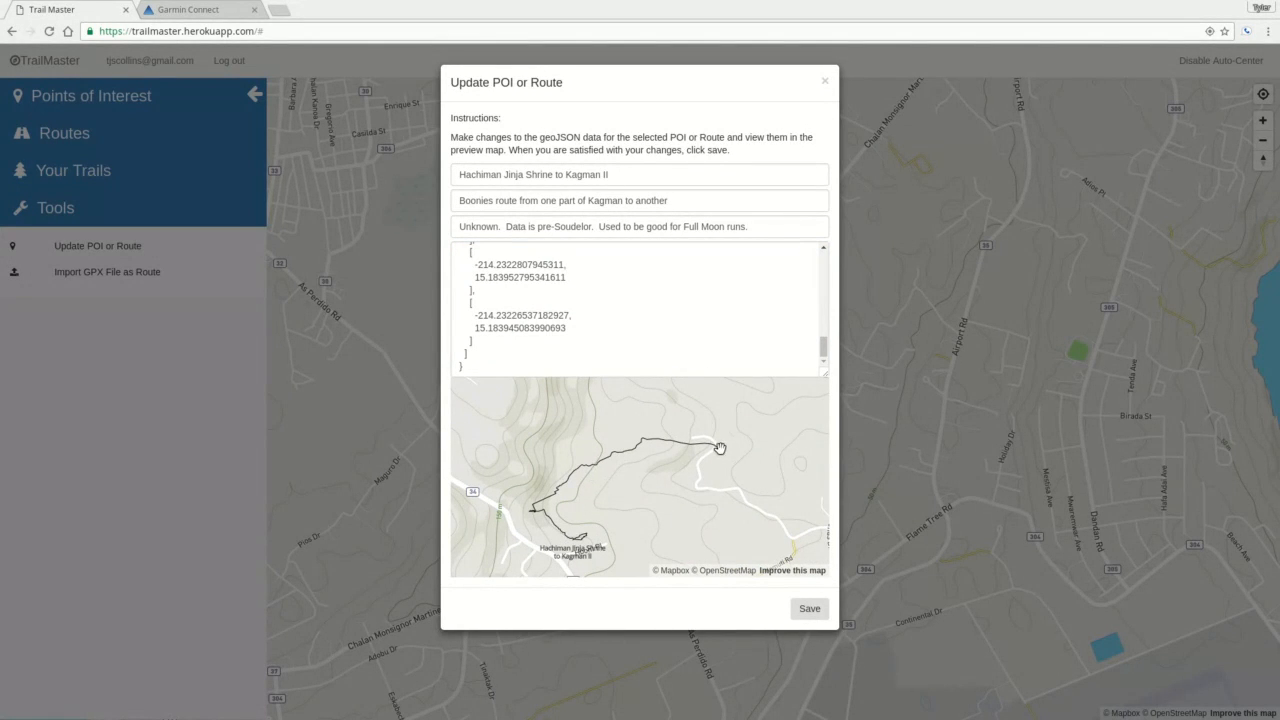
click(809, 611)
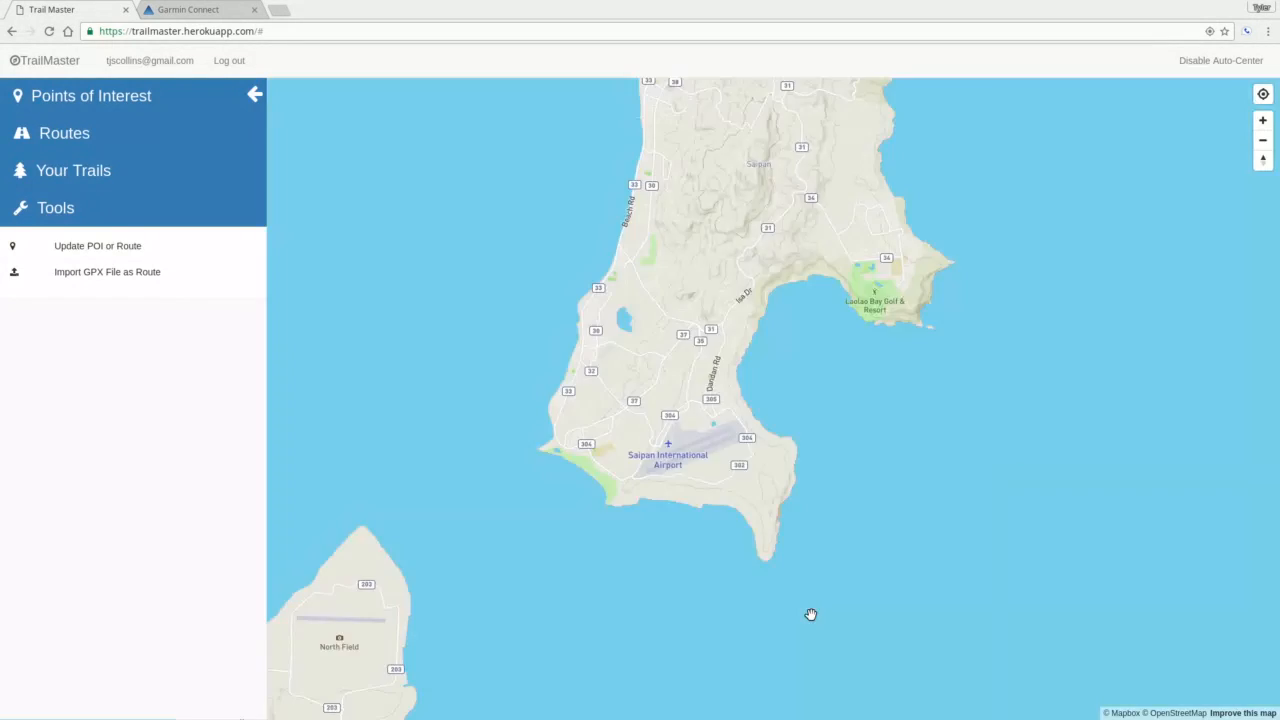
Search the routes for "hach" and display the updated Hachiman Jinja Shrine to Kagman II route on the main map.
click(70, 133)
click(78, 203)
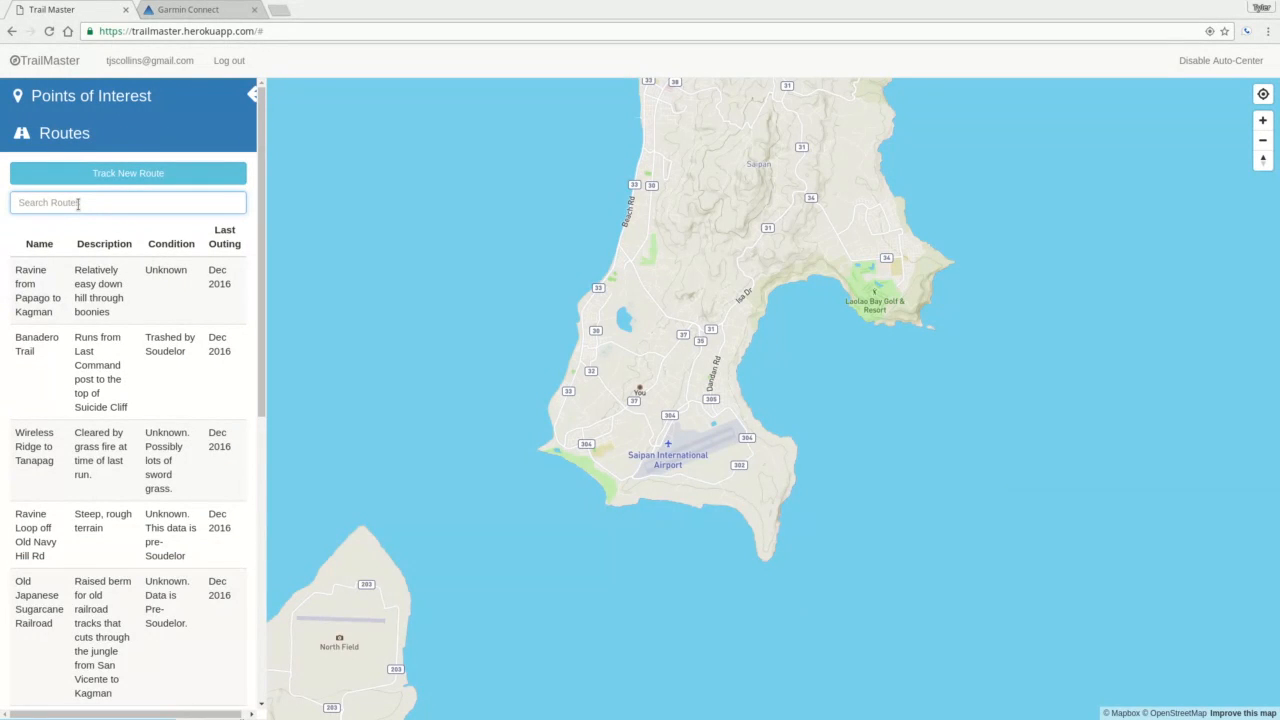
text(hach)
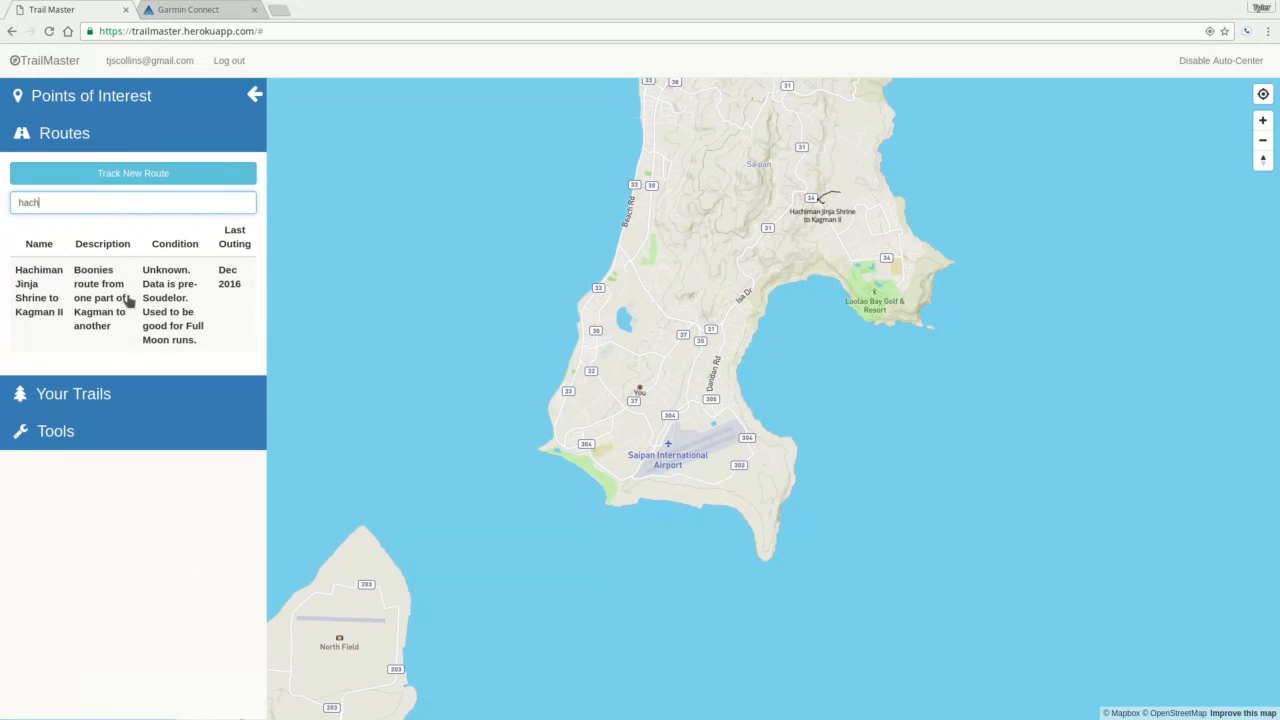
click(128, 300)
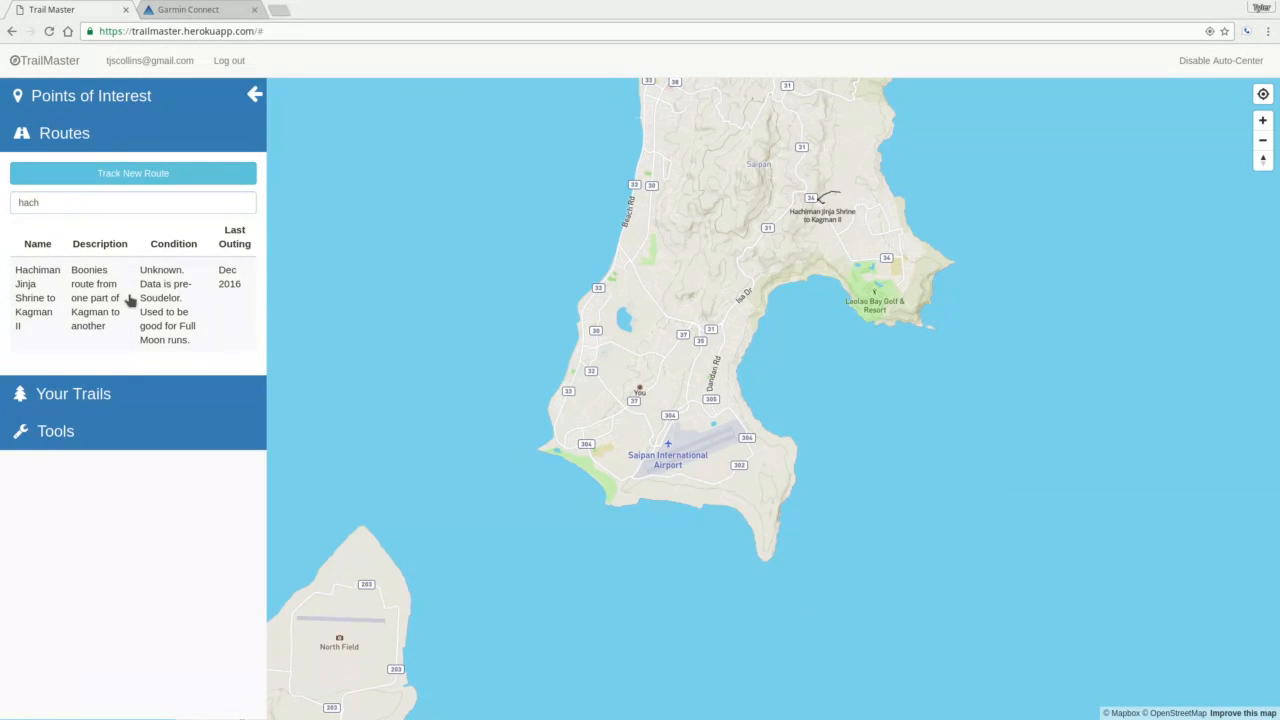
Clear the route search and examine the shortened route's path up close on the main map.
click(82, 201)
key(BackSpace)
key(BackSpace)
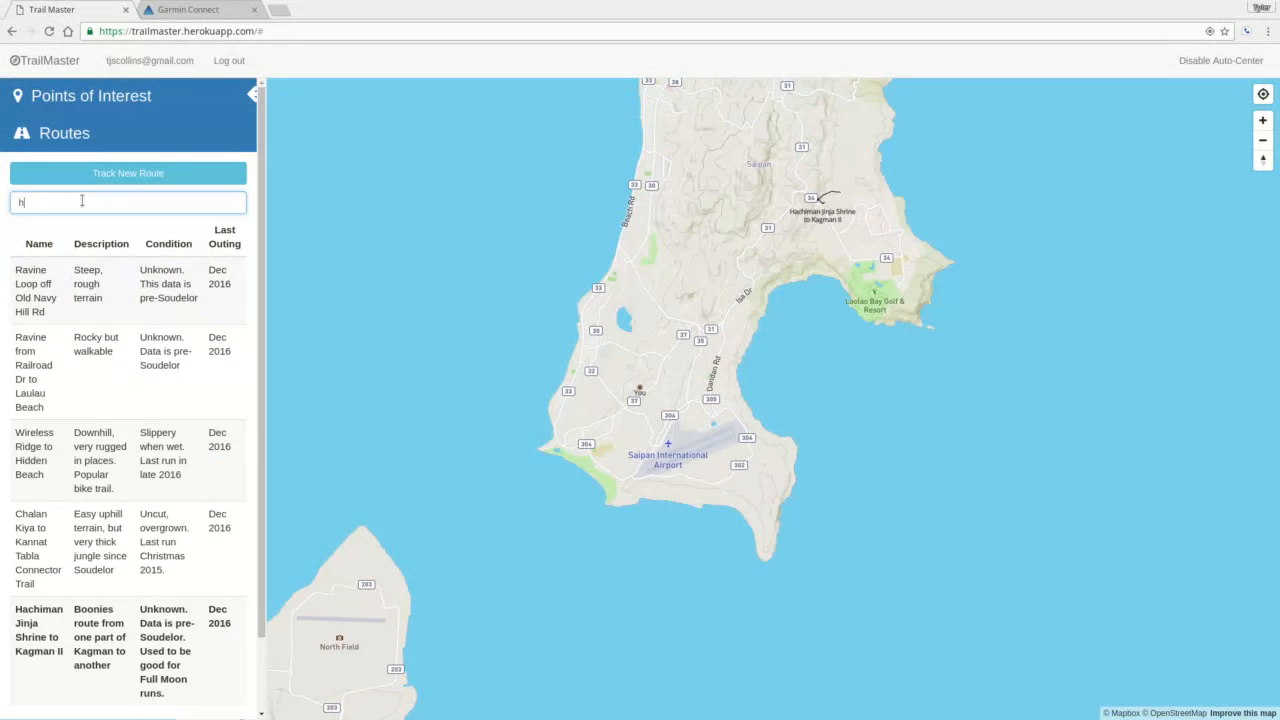
key(BackSpace)
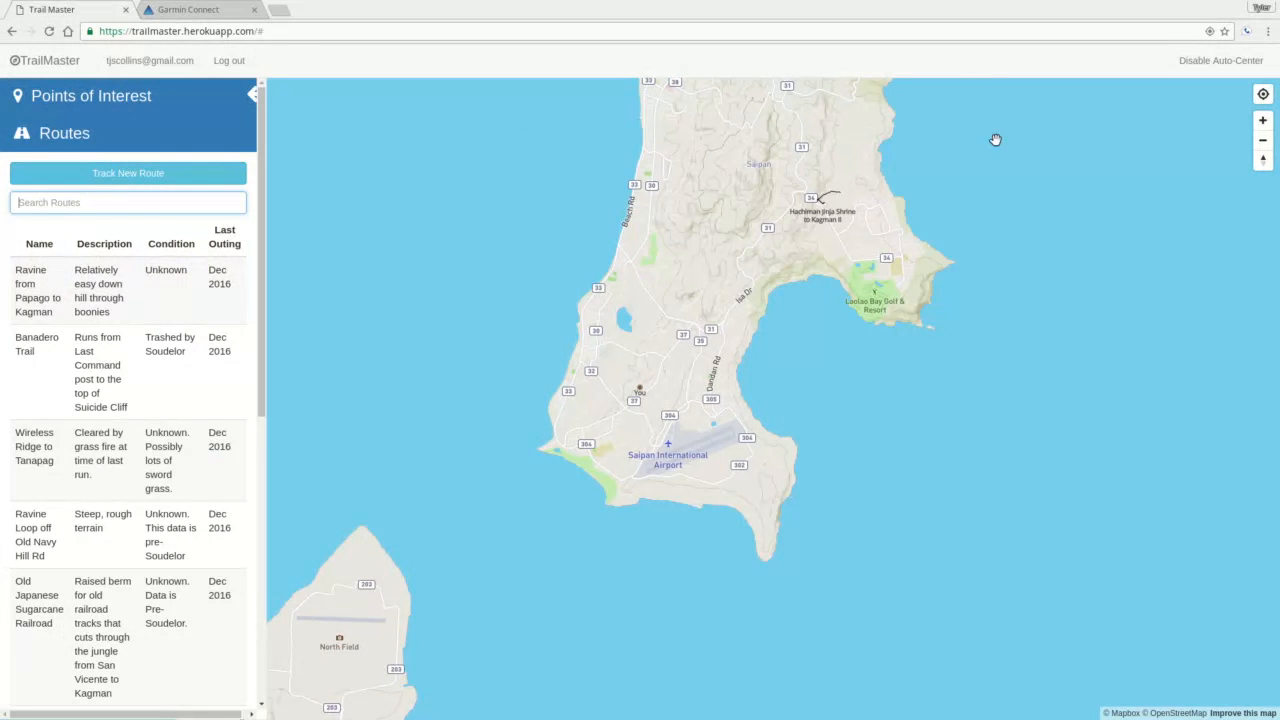
scroll(778, 194, up, 1)
scroll(778, 194, up, 5)
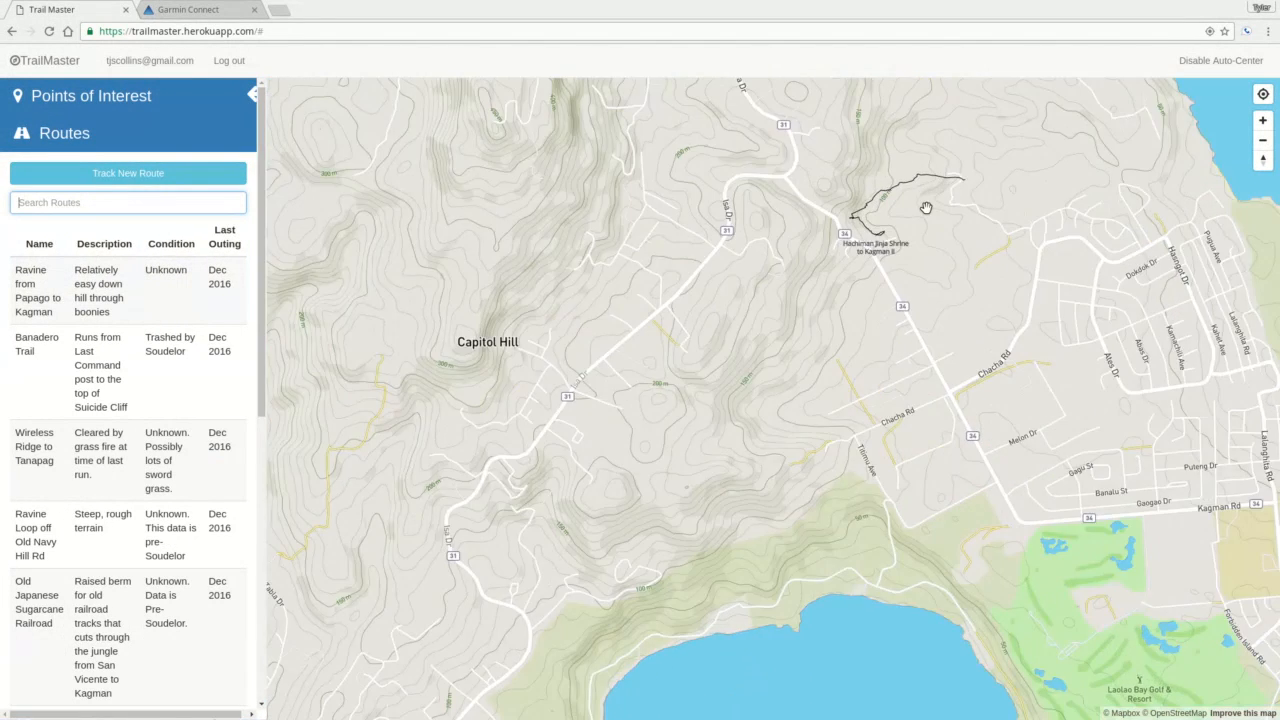
drag(926, 208, 737, 331)
scroll(752, 334, up, 2)
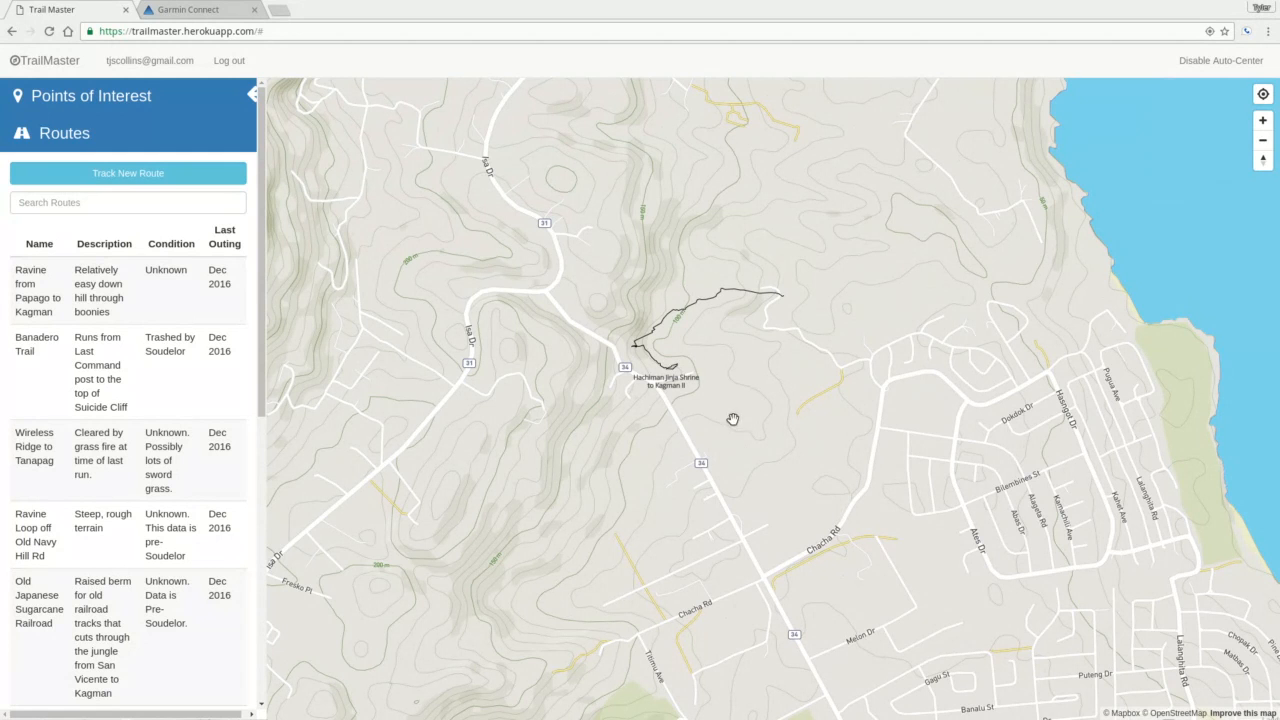
drag(708, 418, 734, 389)
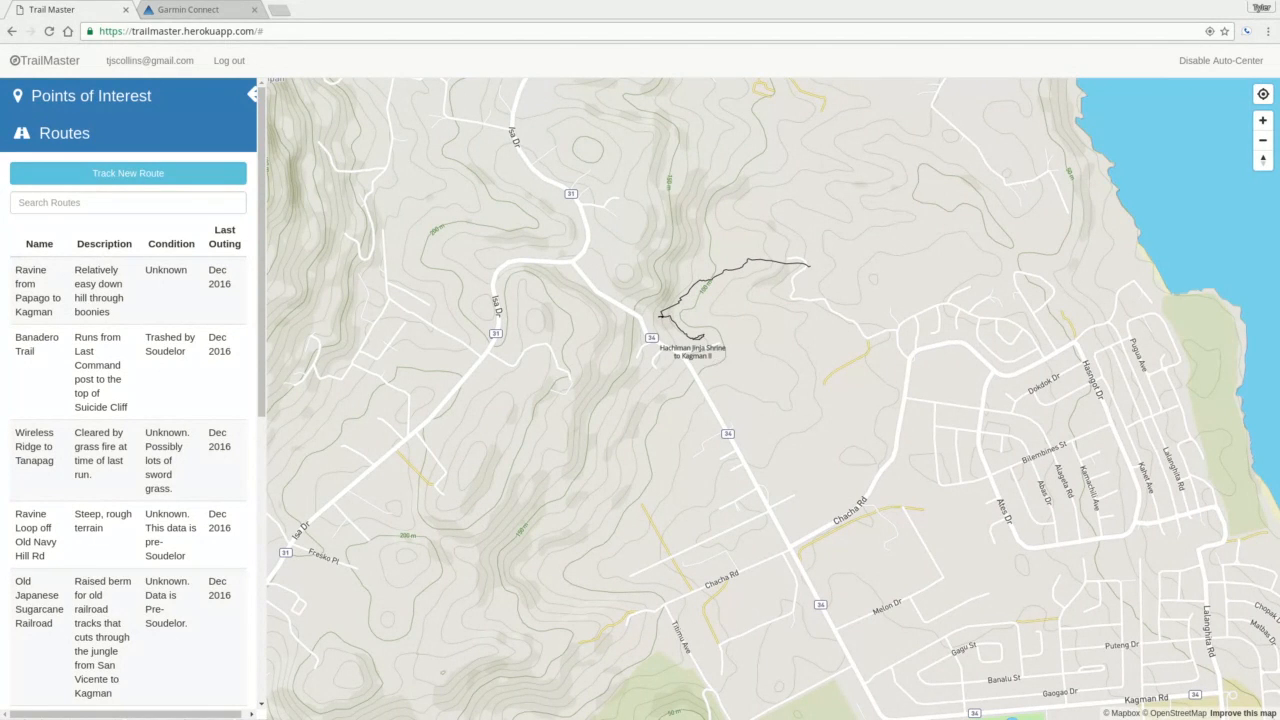
mouse_move(1033, 695)
right_click(1106, 711)
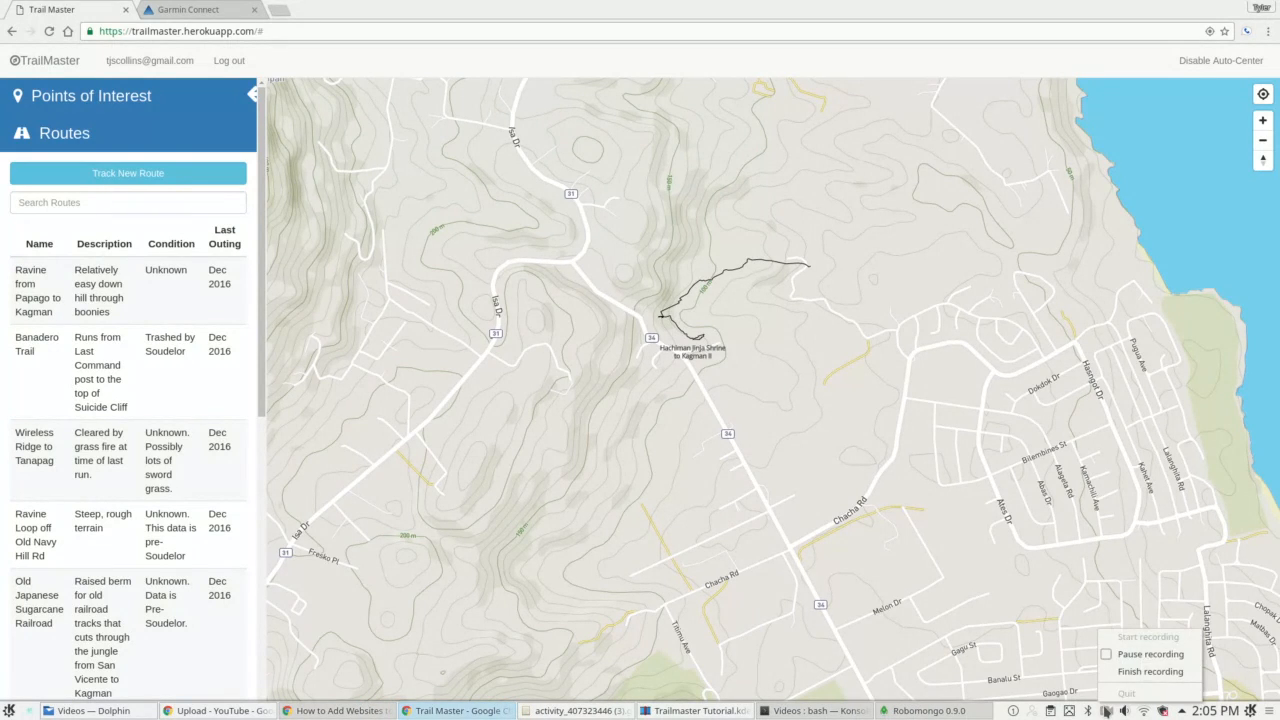